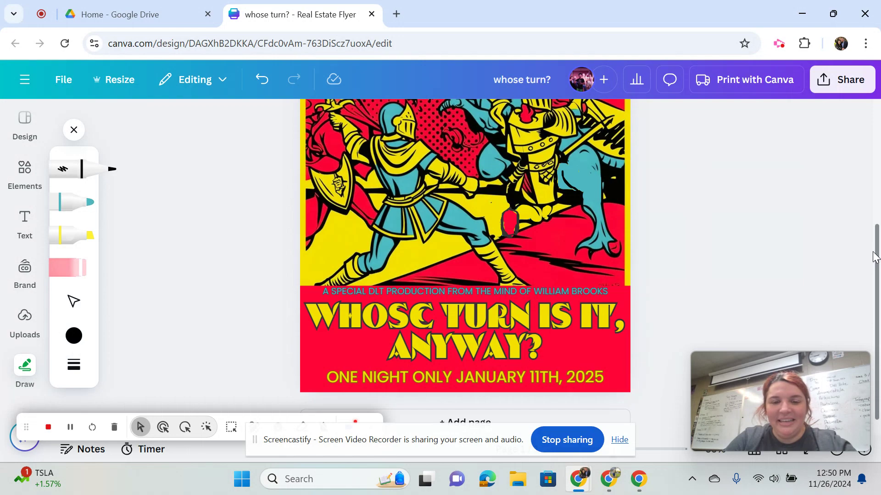
scroll(873, 257, up, 1)
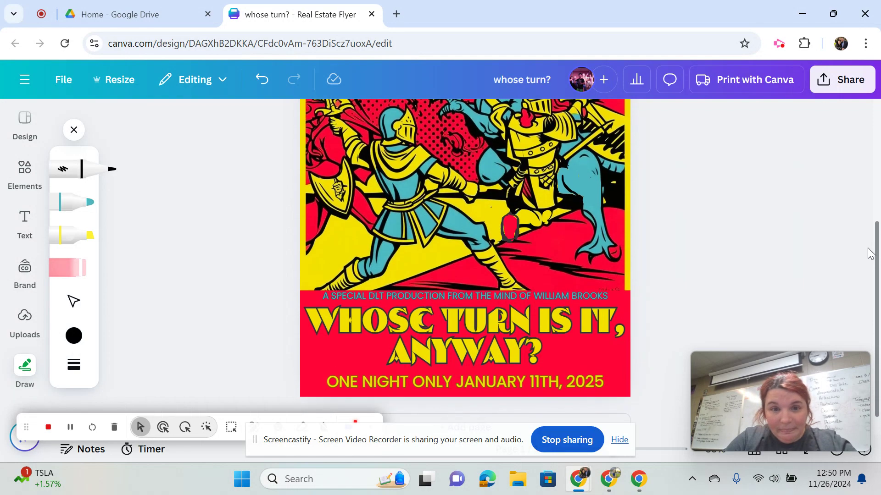
drag(867, 248, 877, 173)
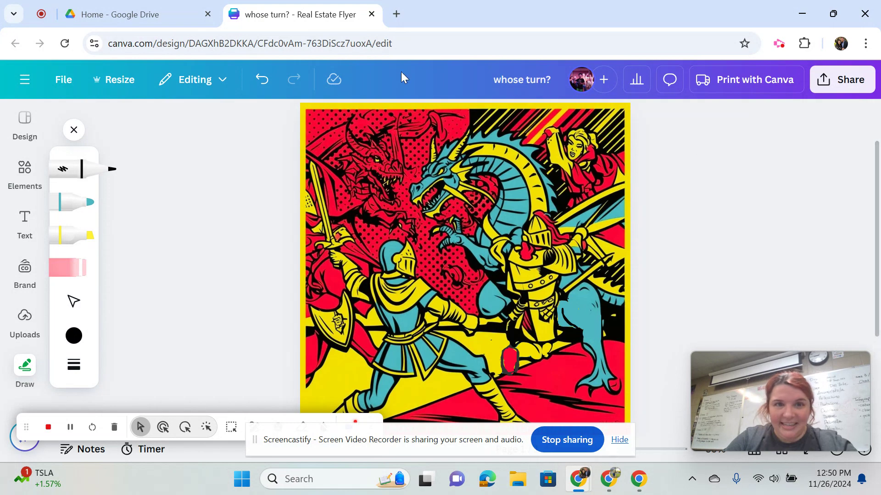
Start creating a new design from the site's main menu so its format search opens.
click(55, 86)
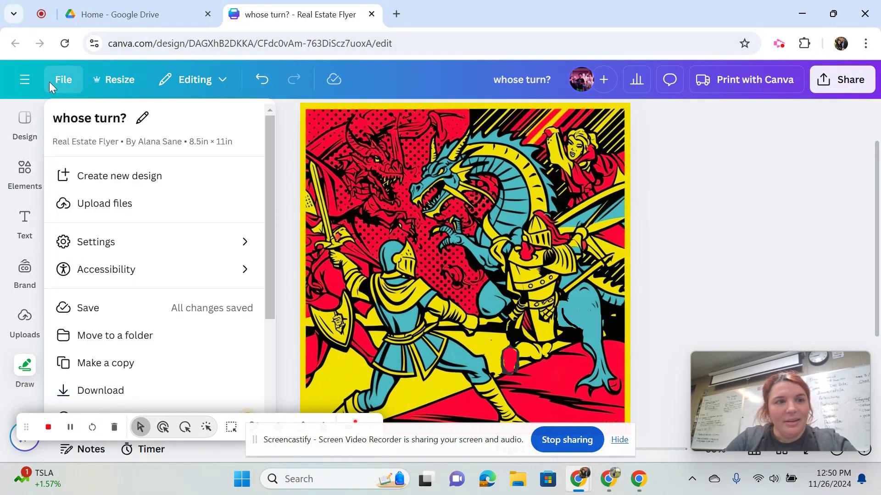
click(29, 79)
click(30, 79)
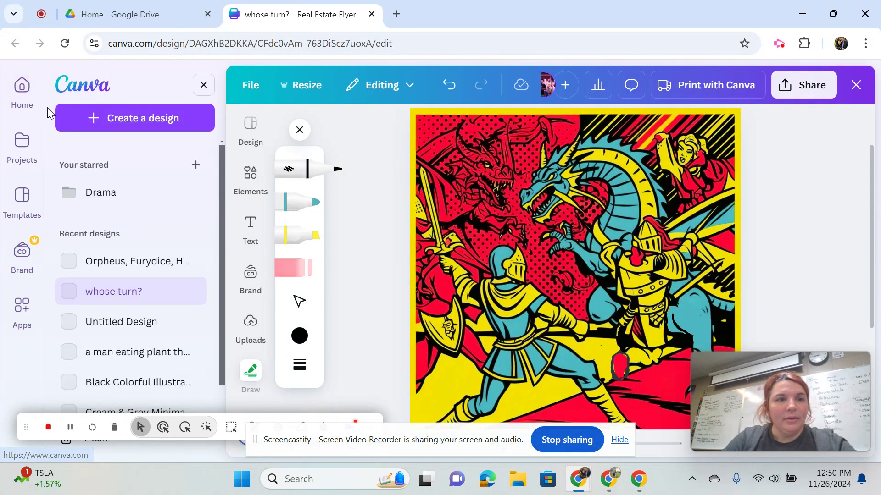
click(114, 120)
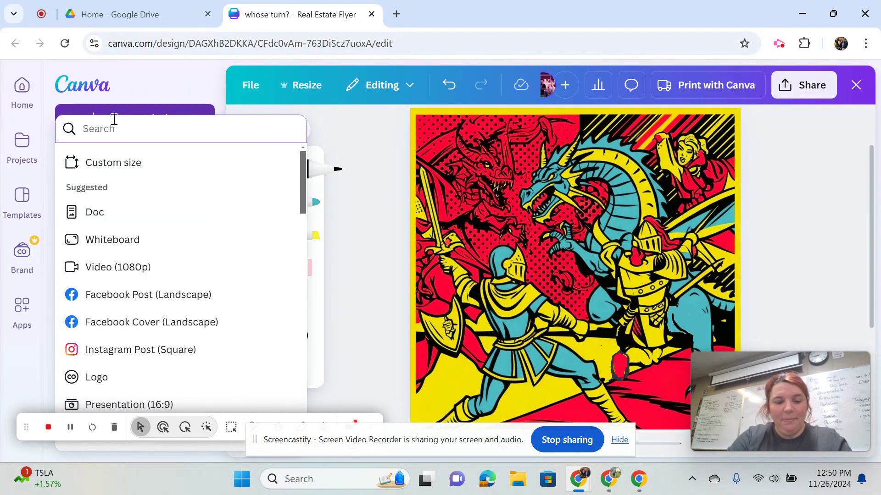
text(poster)
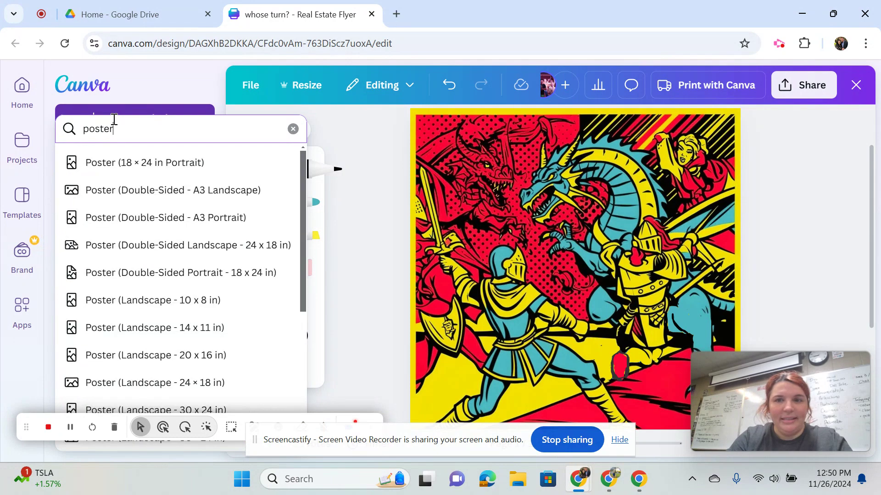
key(BackSpace)
key(BackSpace)
key(BackSpace)
key(BackSpace)
key(BackSpace)
key(BackSpace)
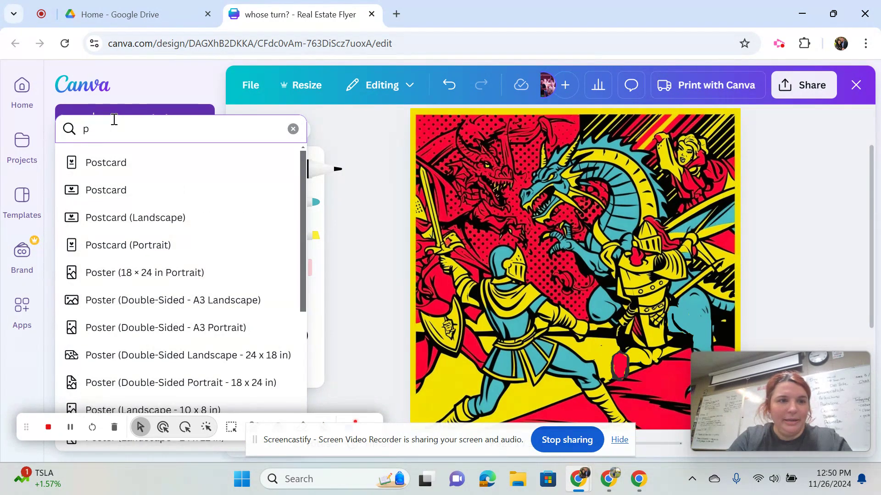
Search the design formats for "flyer" and create a blank Flyer (Portrait 8.5 × 11 in).
text(fler)
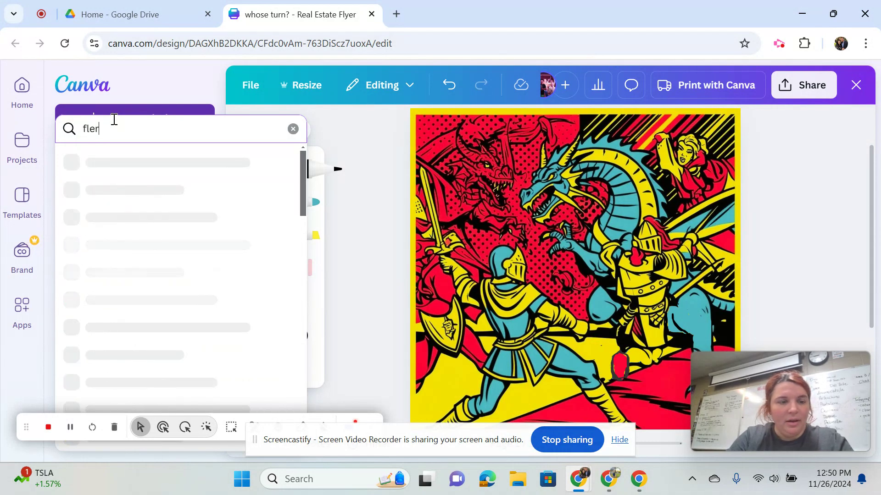
key(BackSpace)
key(BackSpace)
text(lye)
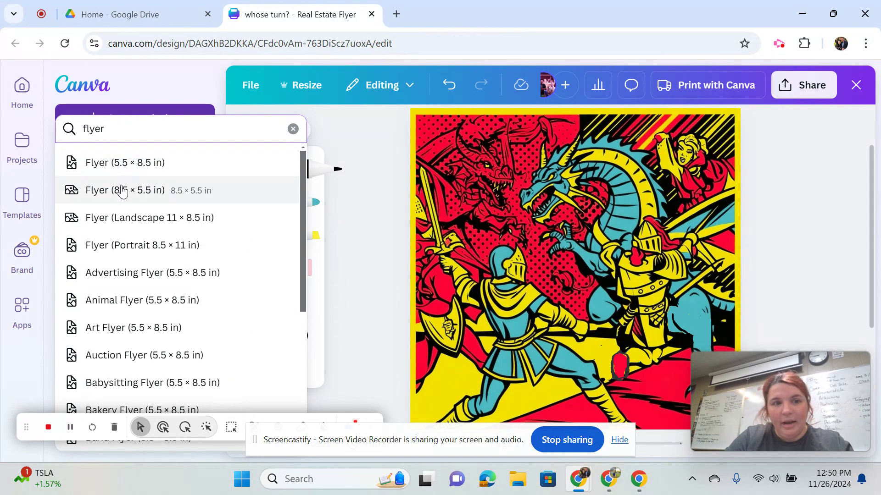
click(145, 247)
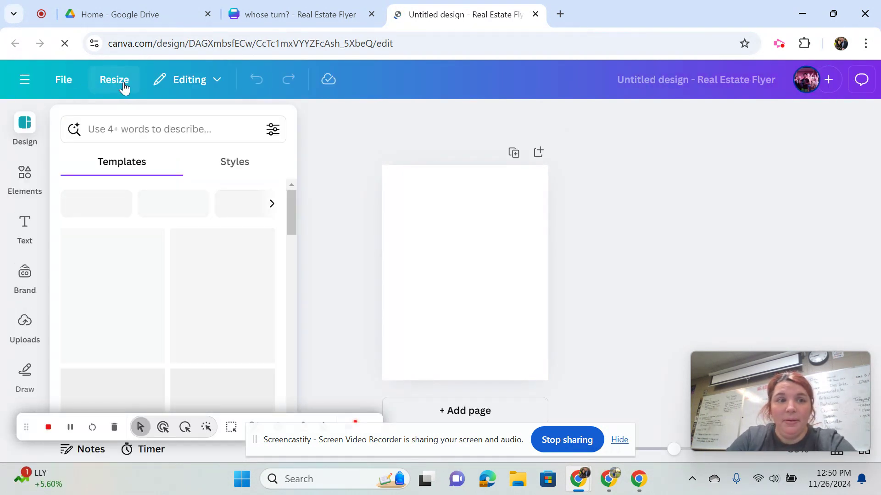
click(123, 82)
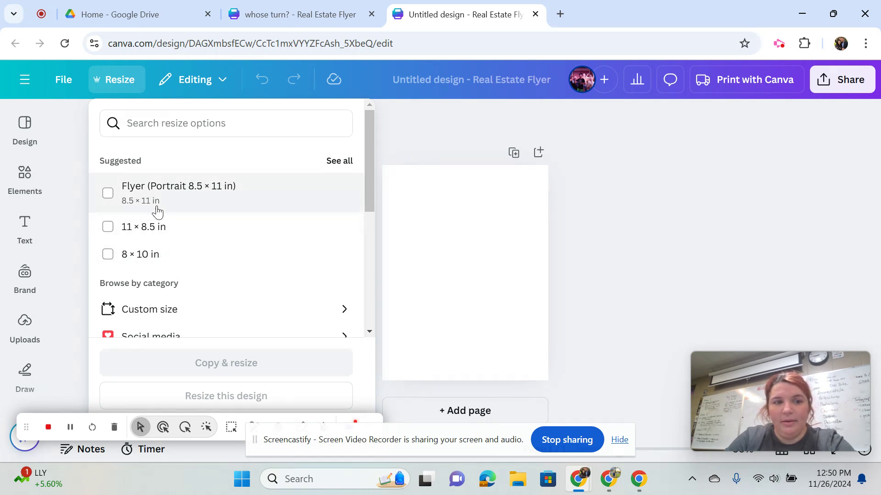
click(331, 164)
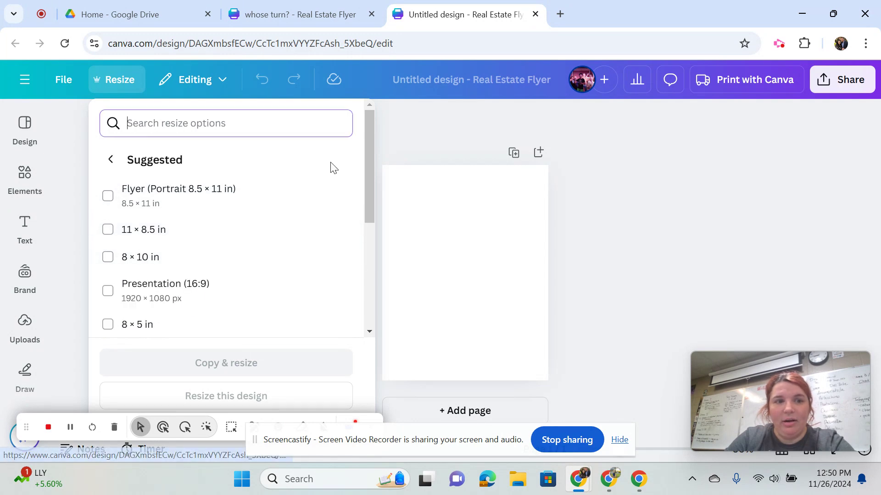
drag(370, 148, 386, 117)
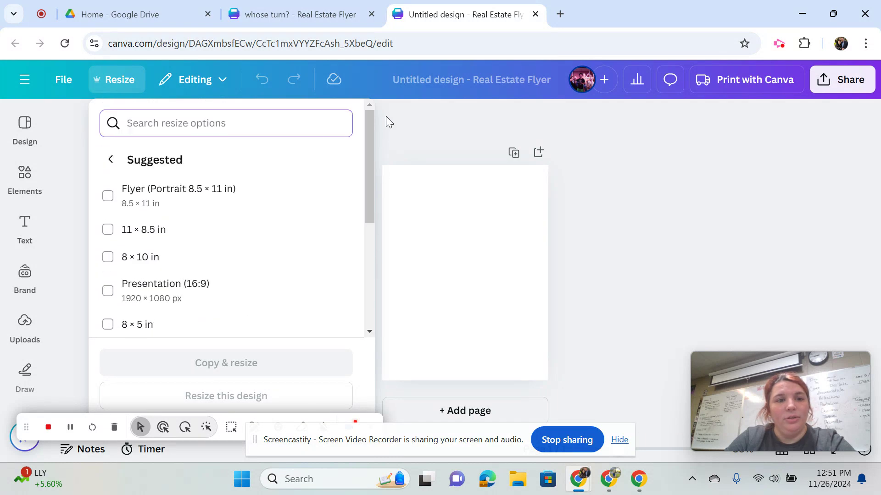
click(113, 160)
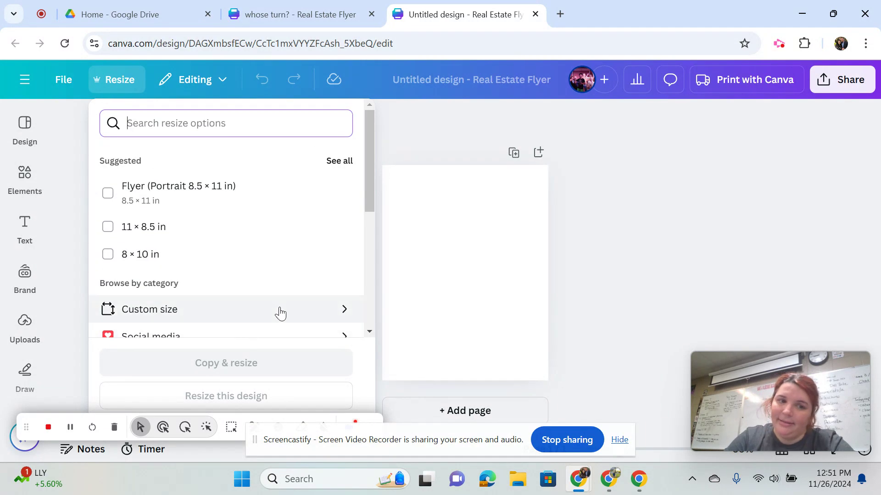
click(396, 128)
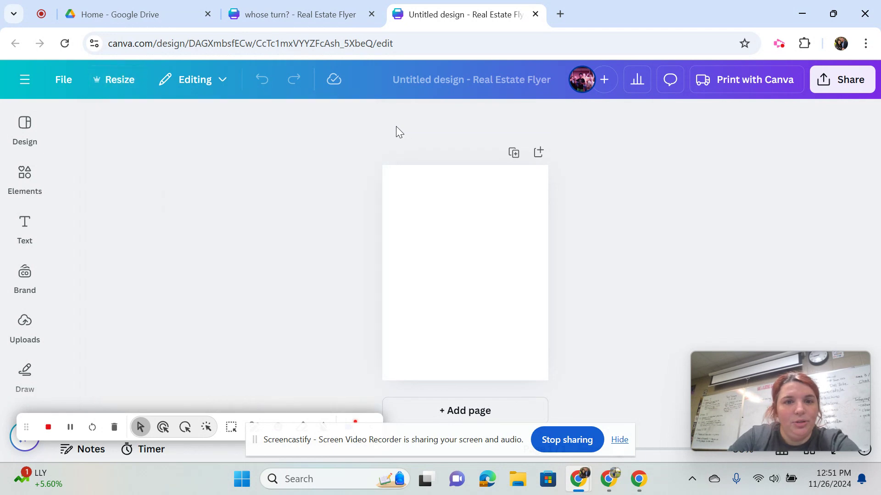
click(37, 178)
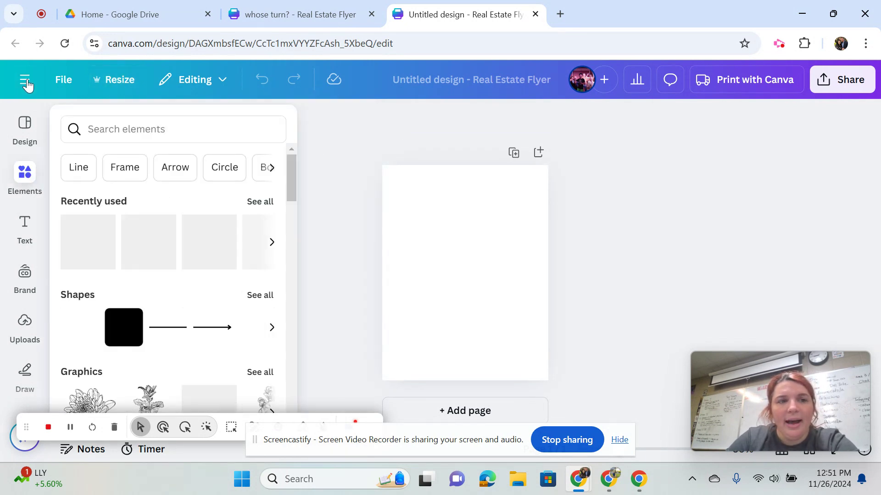
Leave the blank flyer for the home page and list the AI-powered apps.
click(24, 81)
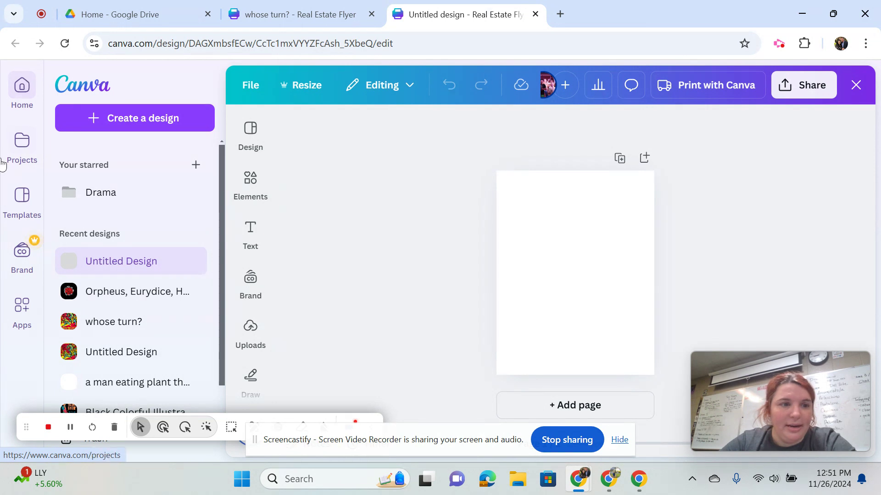
click(23, 90)
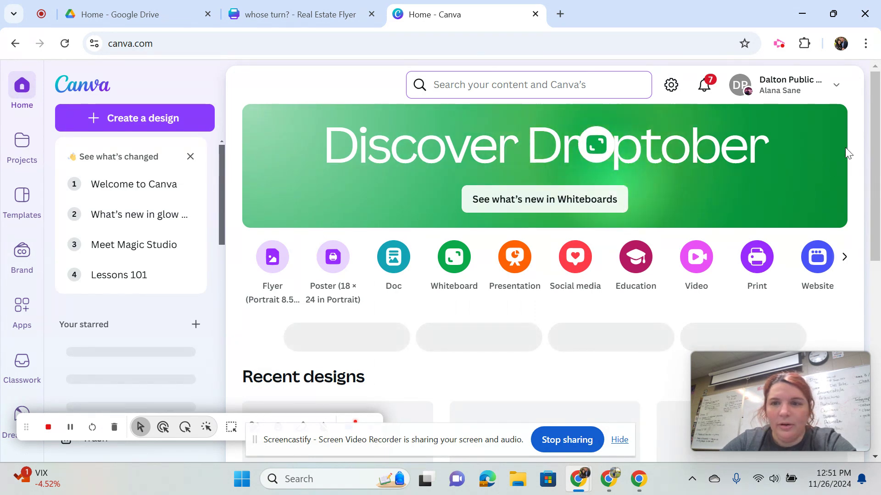
drag(874, 126, 876, 258)
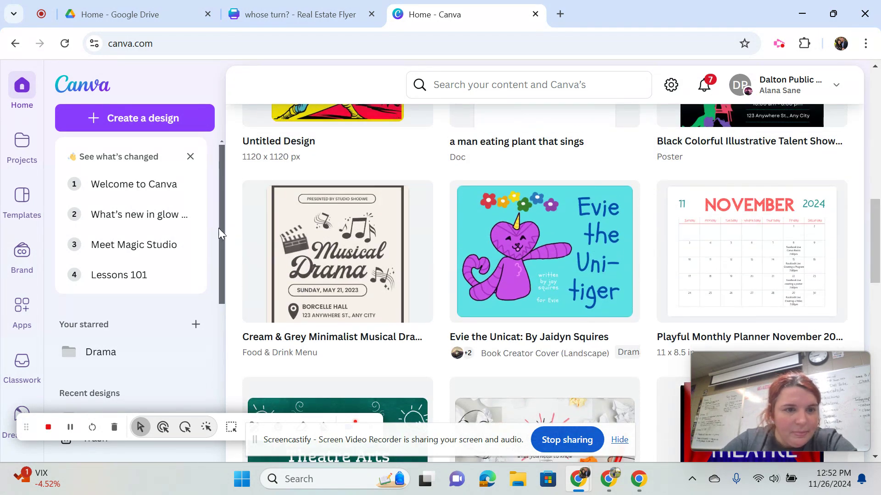
drag(222, 223, 236, 161)
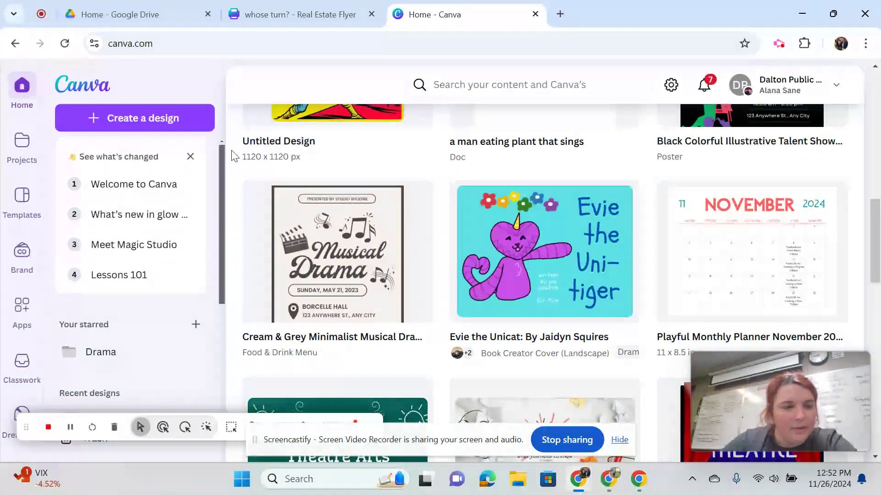
click(21, 308)
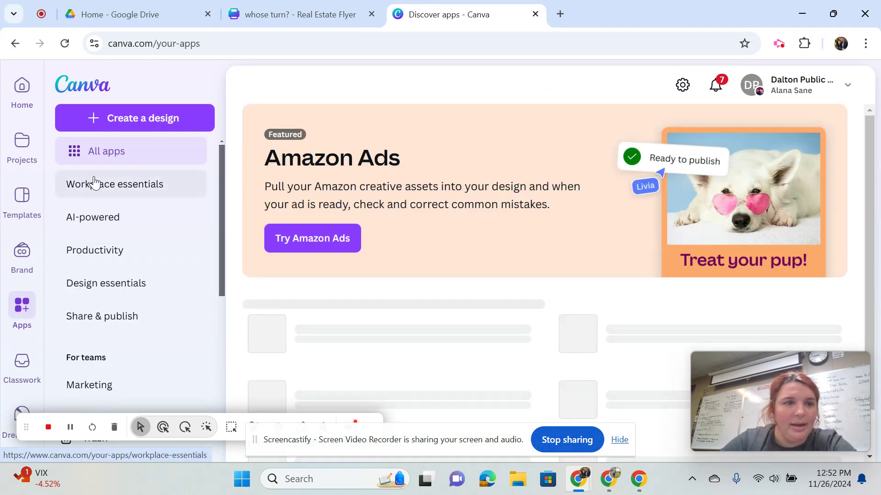
click(92, 224)
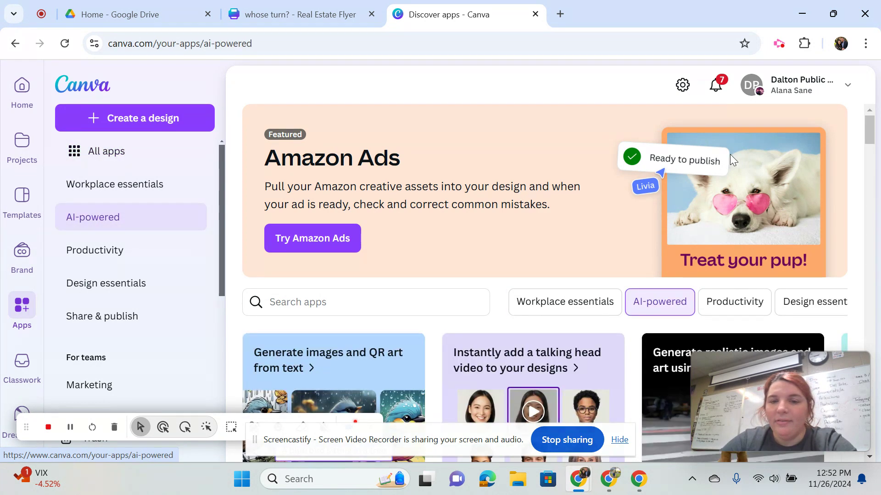
Open the Mojo AI image generator in the existing Untitled Design of type Real Estate Flyer.
mouse_move(870, 137)
mouse_down()
mouse_move(873, 166)
mouse_move(872, 146)
mouse_up()
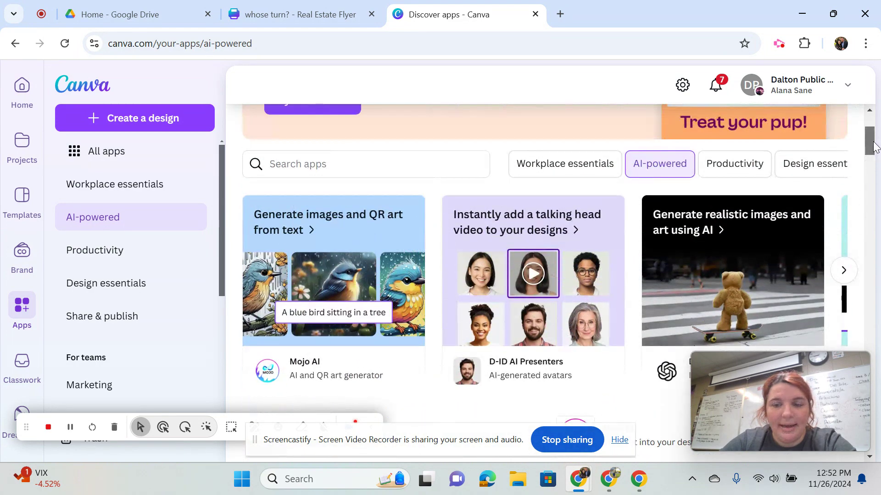
click(360, 234)
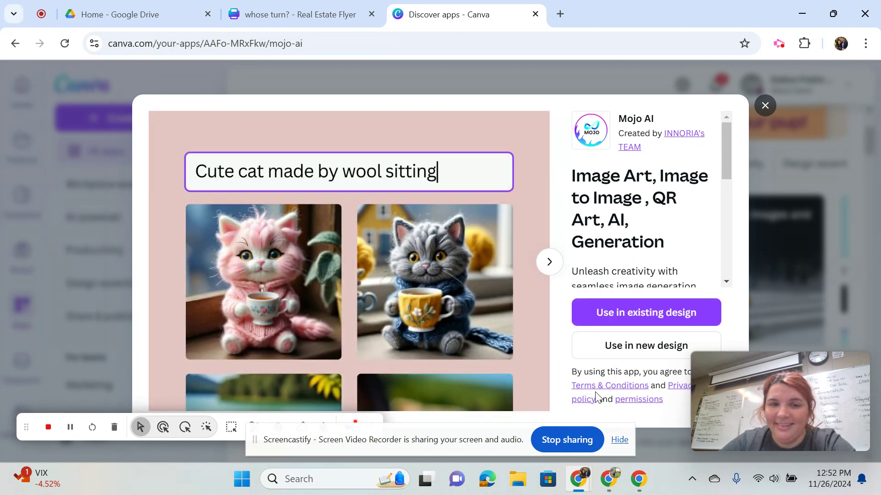
click(649, 320)
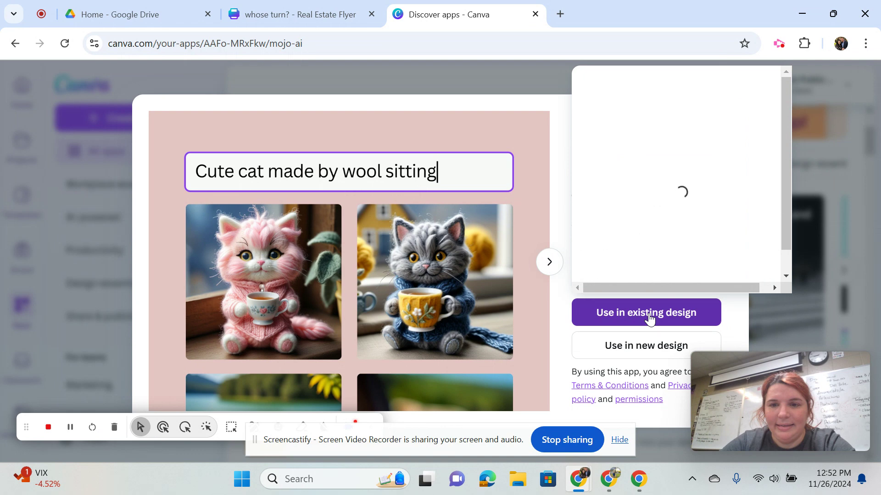
click(644, 164)
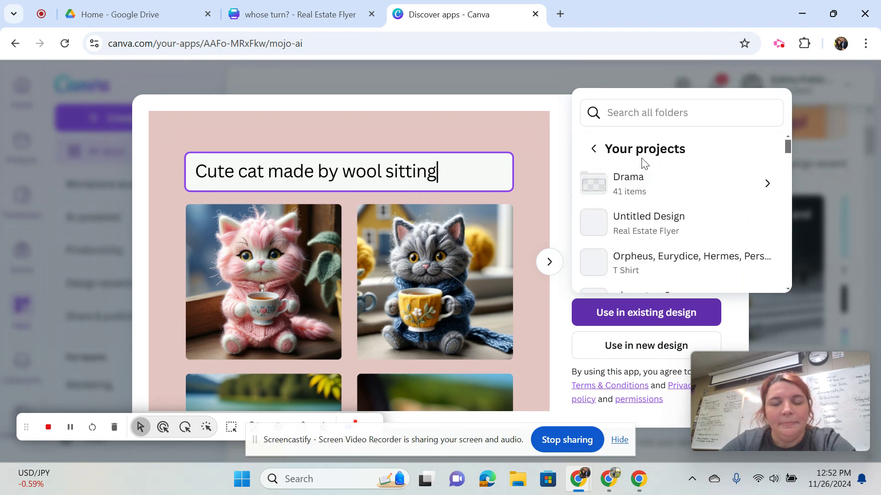
click(631, 232)
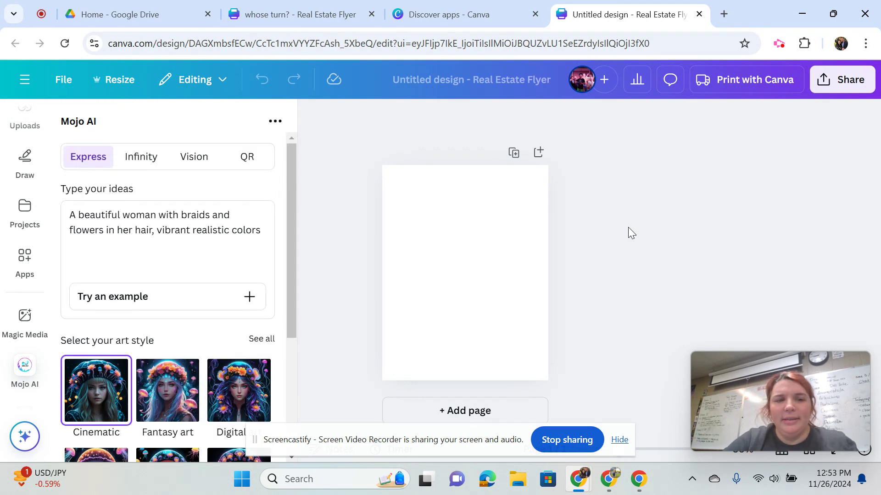
Replace Mojo AI's sample idea text with the prompt "Old Man, full moon, shadow puppets".
drag(263, 233, 69, 216)
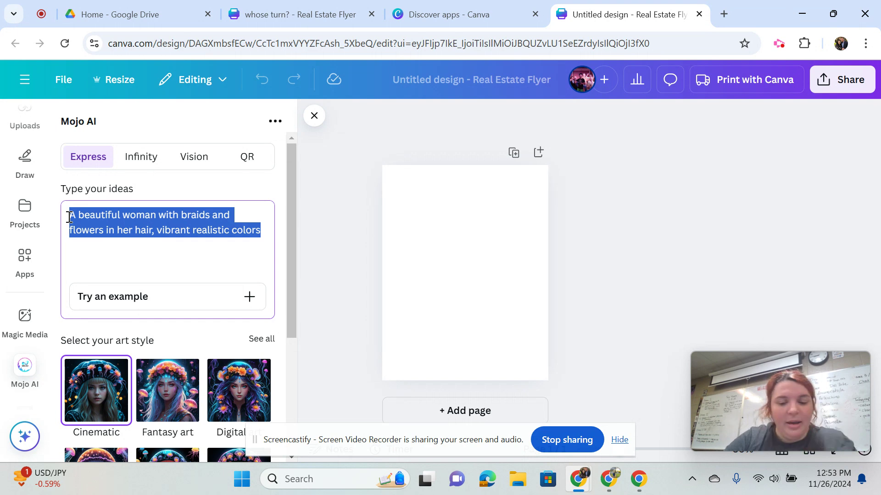
text(Old Man)
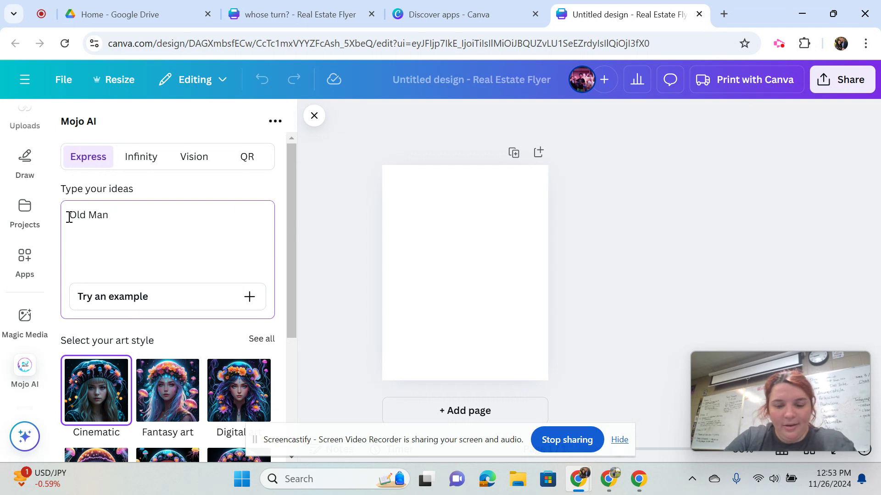
text(, Oldm)
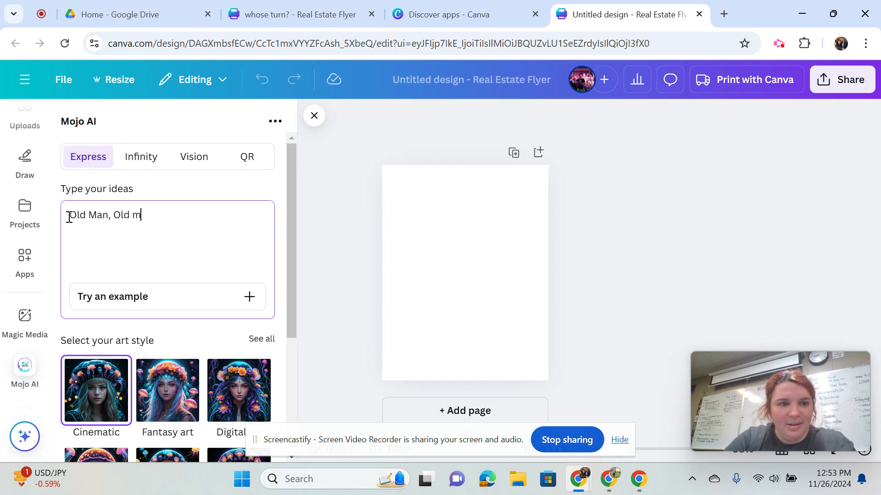
key(BackSpace)
key(BackSpace)
key(BackSpace)
key(BackSpace)
text(f)
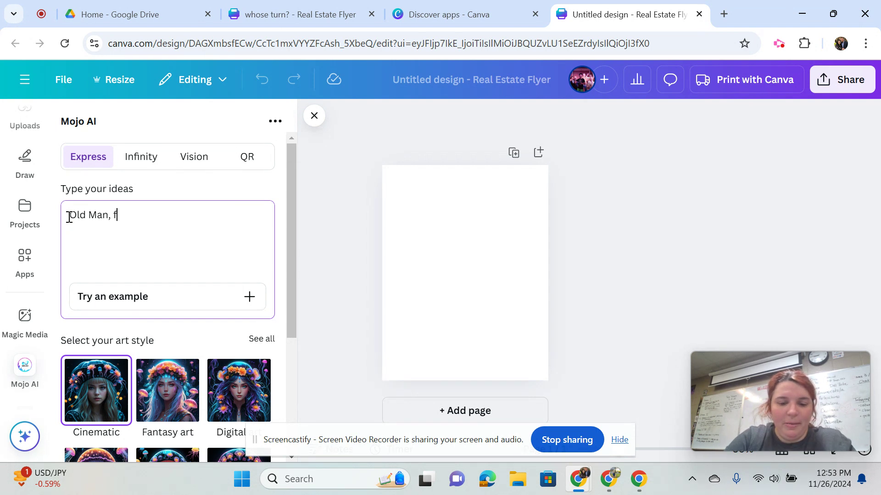
text(ull moon,)
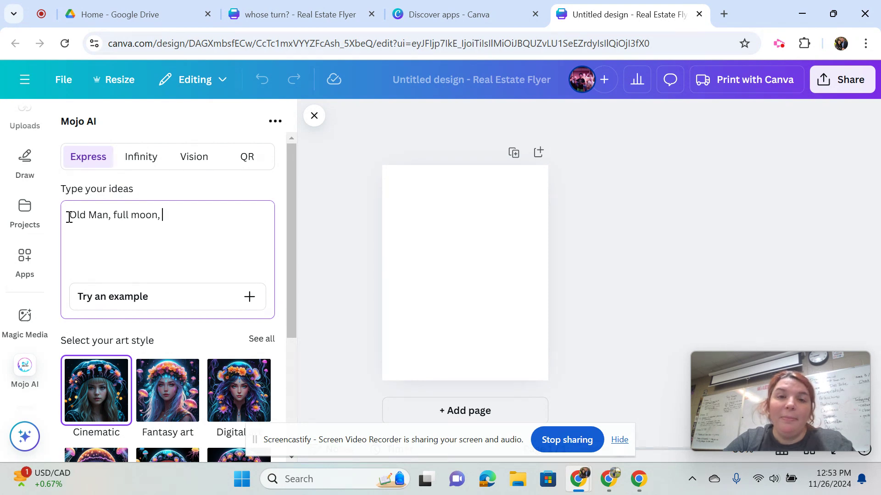
text(s)
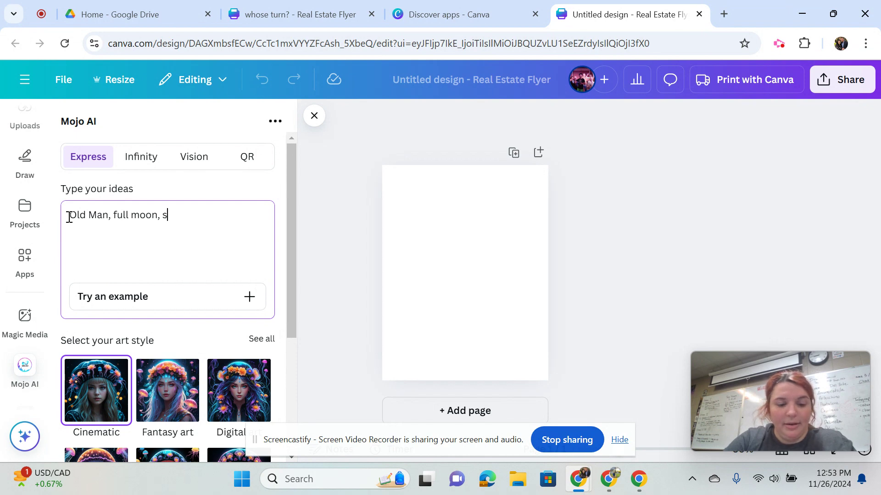
text(hadow puppets,)
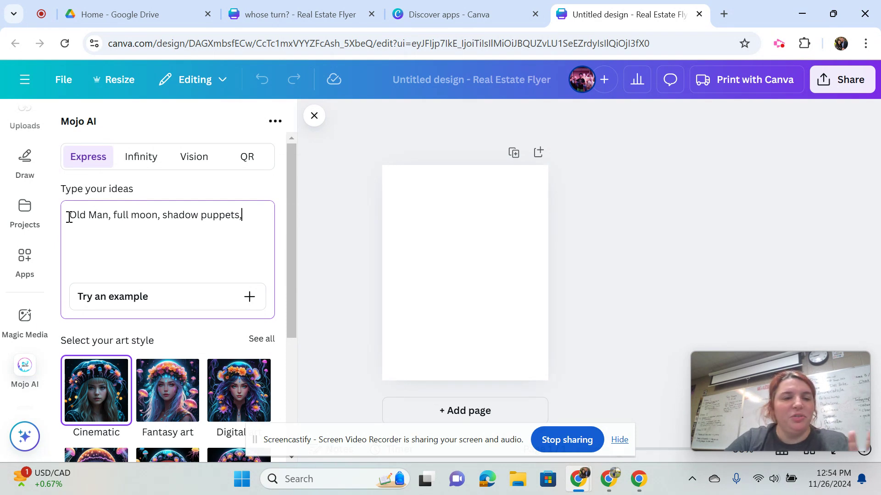
key(BackSpace)
key(BackSpace)
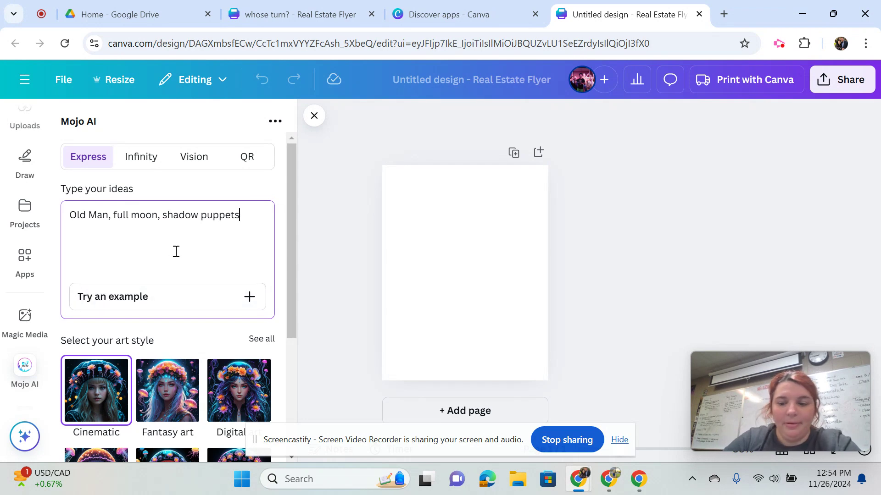
Generate a Mojo AI image from the prompt in the Fantasy art style with a 1:1 aspect ratio.
key(Return)
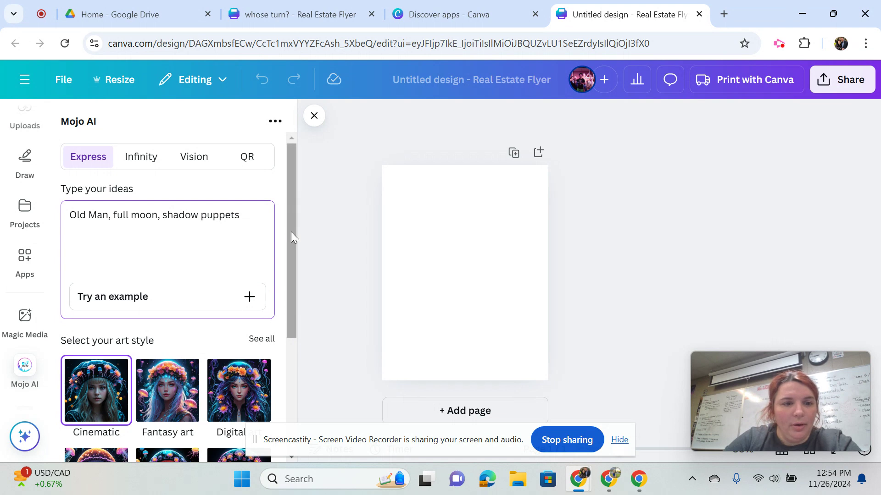
drag(291, 232, 287, 309)
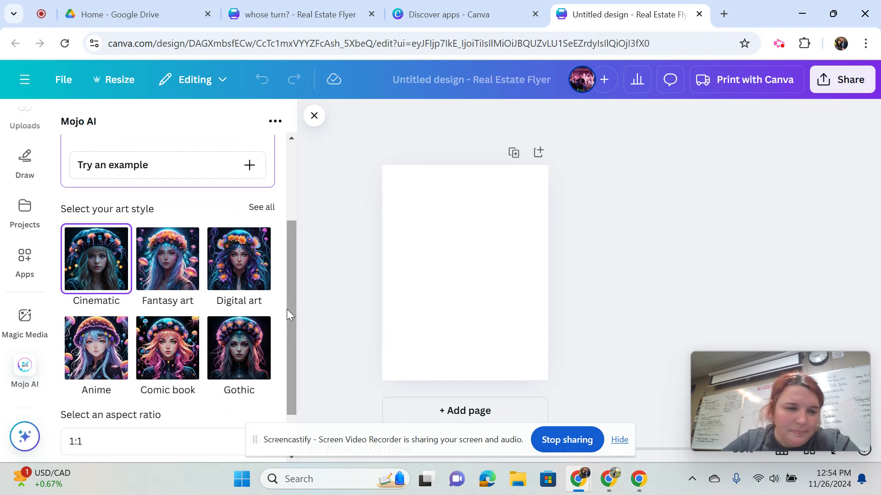
mouse_move(290, 307)
mouse_down()
mouse_move(292, 338)
mouse_move(295, 310)
mouse_up()
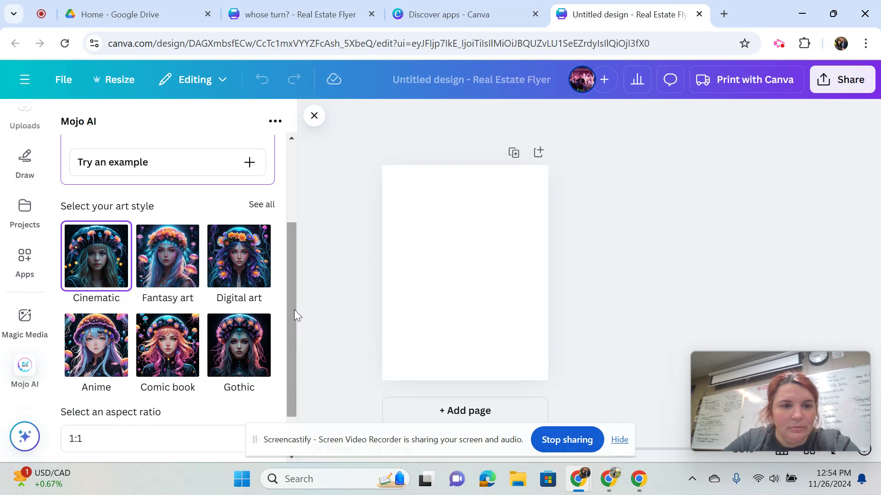
click(171, 266)
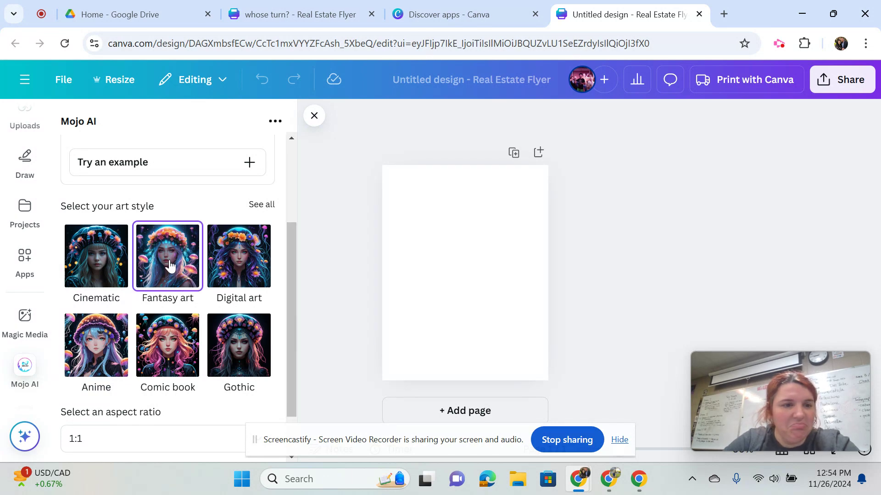
drag(290, 261, 297, 326)
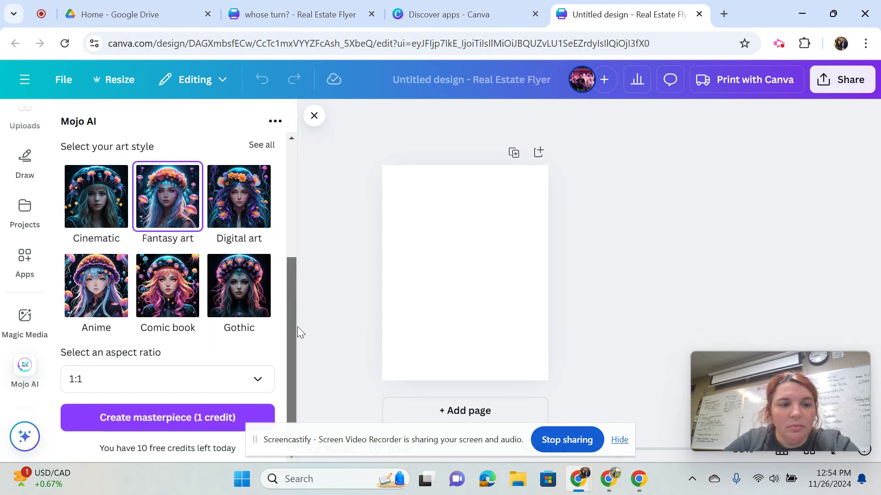
click(159, 418)
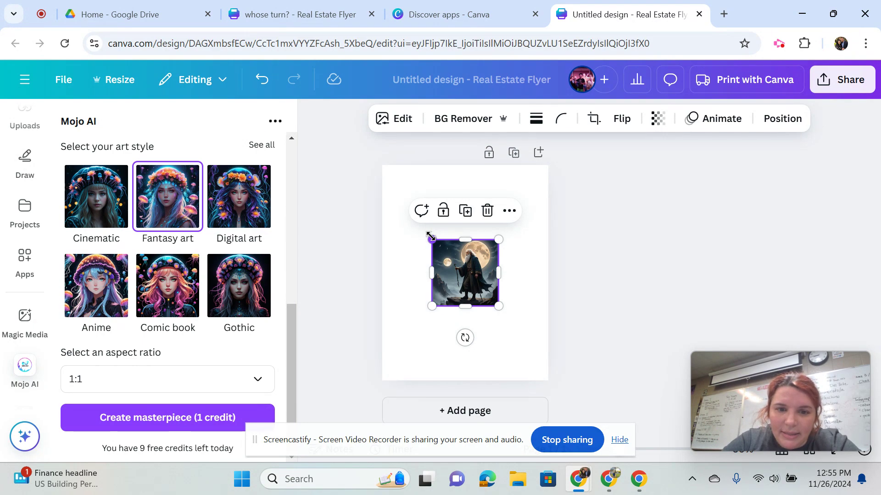
Enlarge the Fantasy art image of the old man on the page, and delete it.
drag(431, 237, 388, 194)
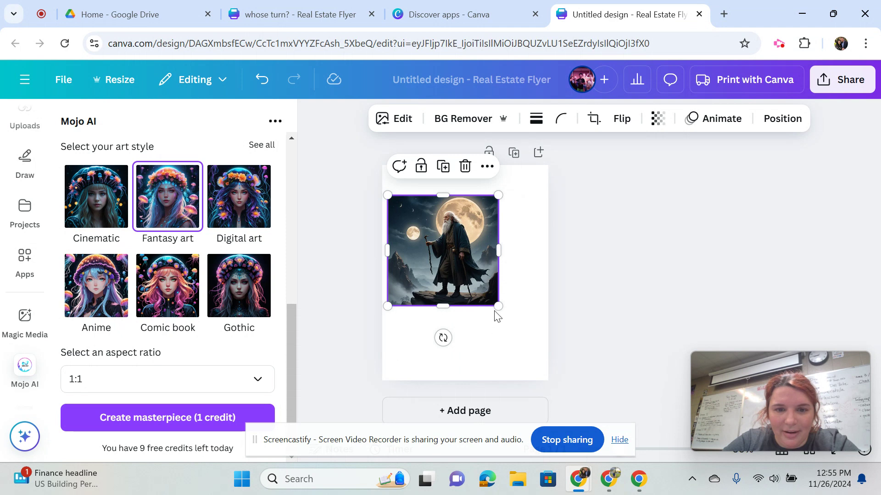
drag(498, 306, 517, 362)
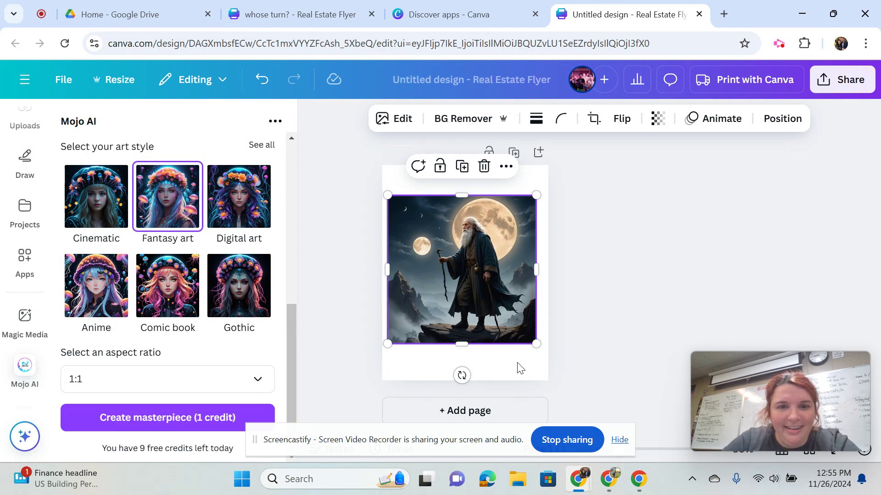
key(Delete)
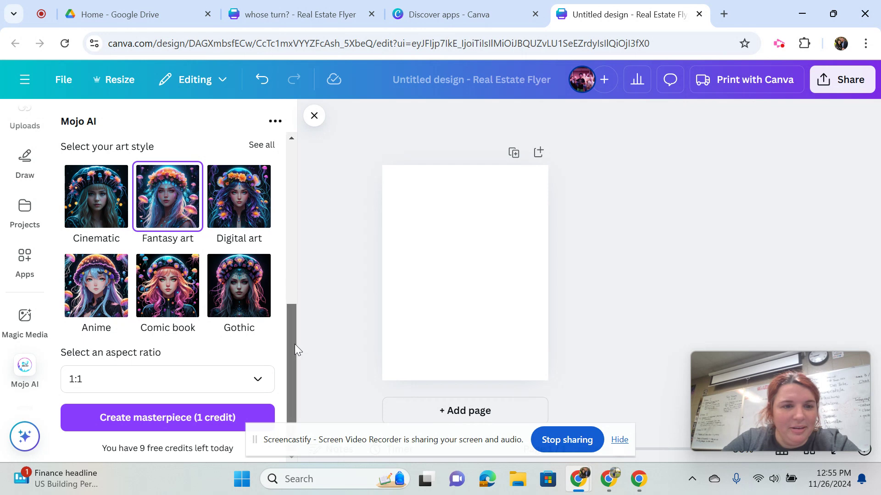
Remove the word "shadow" from the Mojo AI prompt.
drag(295, 344, 289, 243)
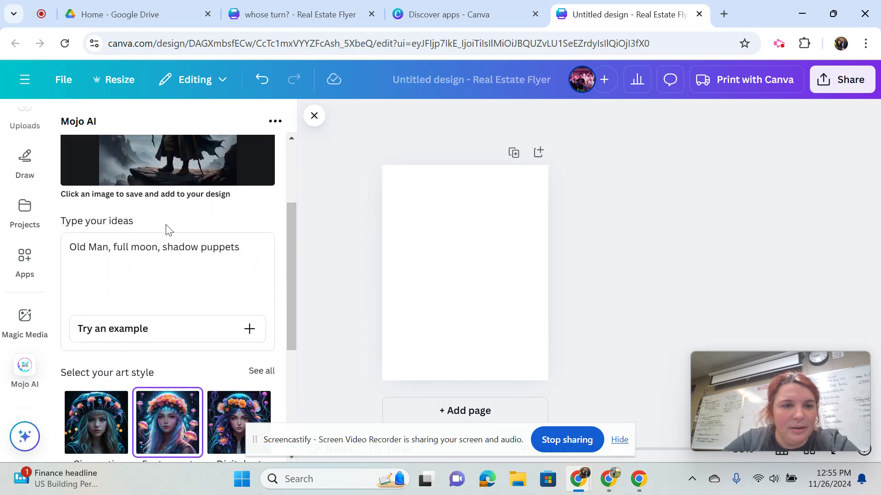
drag(198, 245, 164, 236)
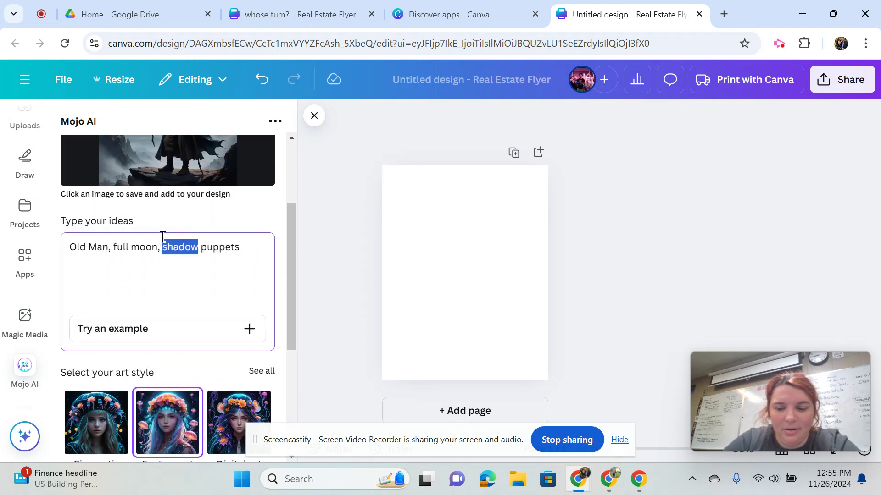
key(BackSpace)
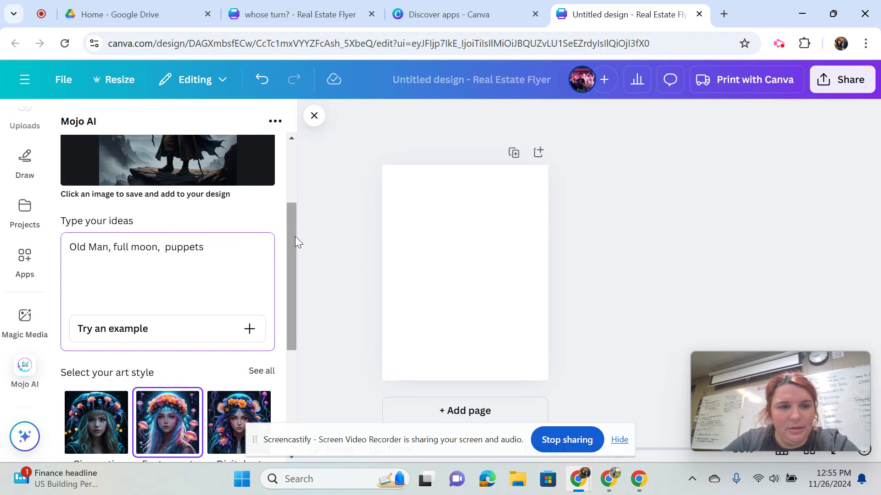
Generate another Mojo AI image from the edited prompt in the Gothic style with a 1:1 aspect ratio.
drag(291, 234, 287, 287)
scroll(286, 287, down, 2)
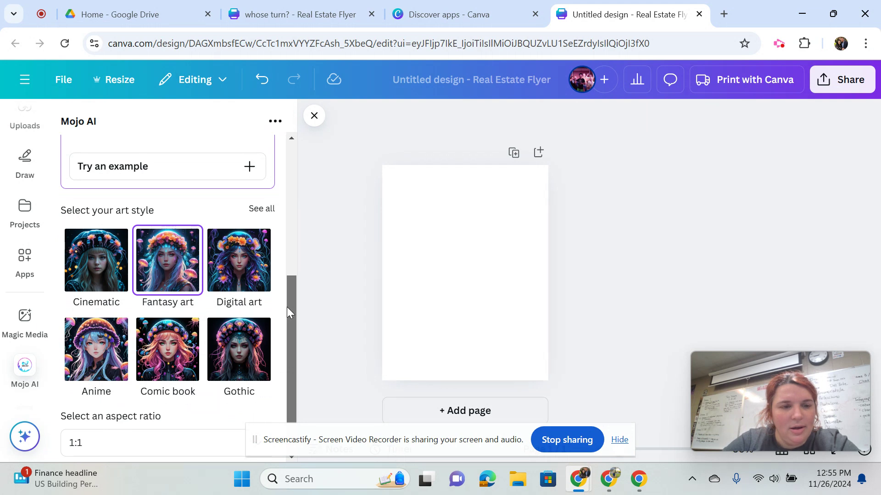
scroll(287, 312, down, 1)
click(245, 321)
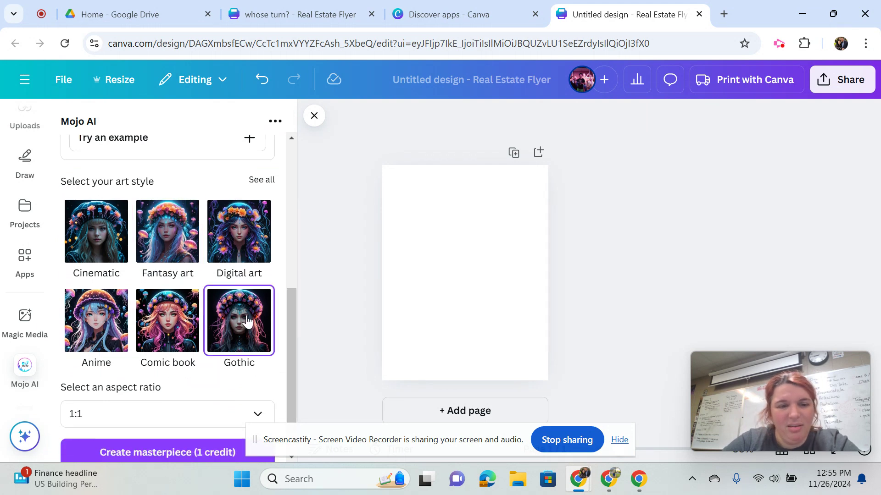
drag(290, 318, 292, 354)
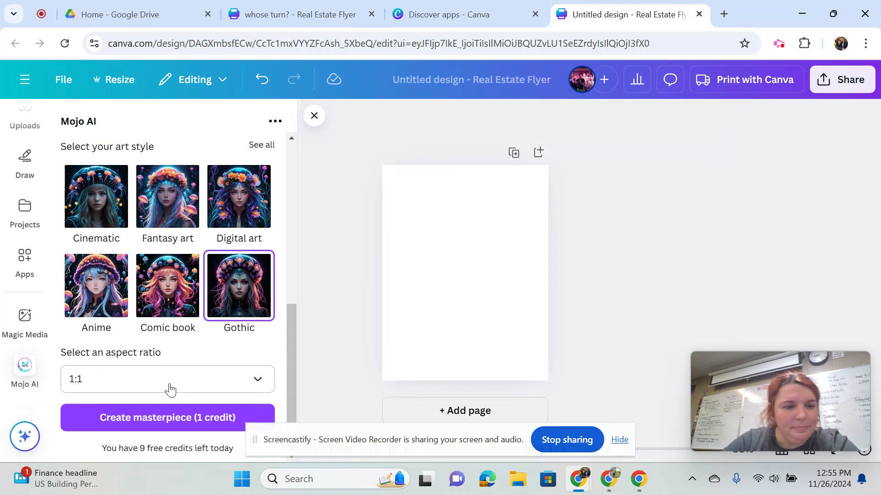
click(144, 425)
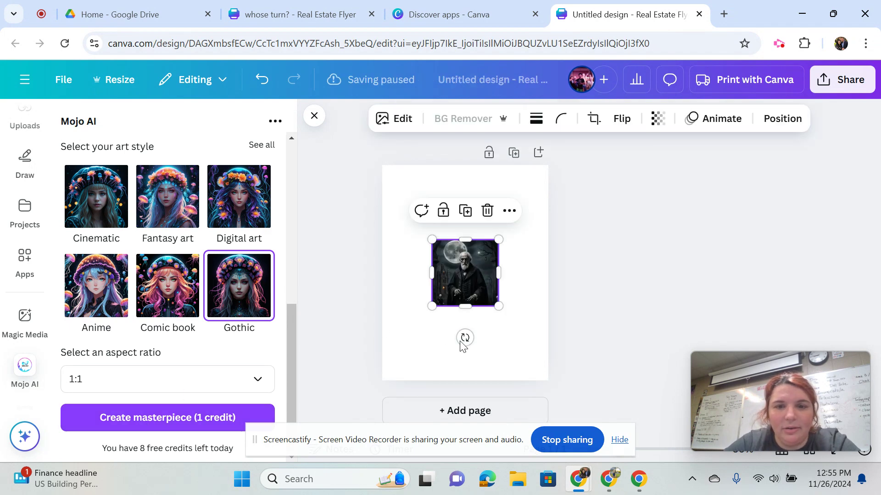
Enlarge the Gothic image to almost the full page width, and delete it.
drag(501, 307, 539, 347)
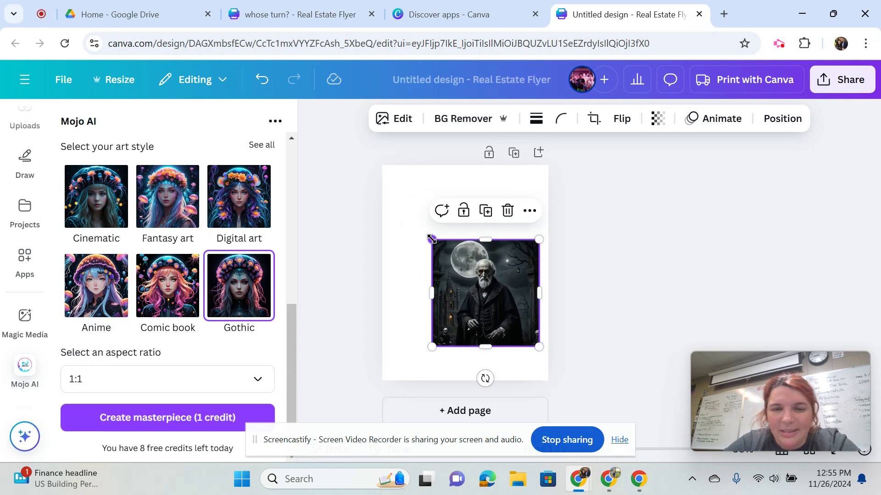
drag(429, 238, 387, 187)
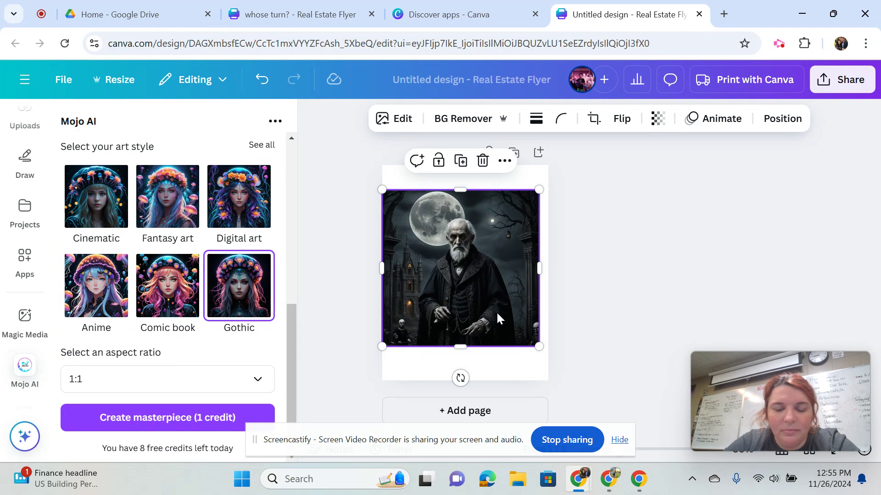
key(Delete)
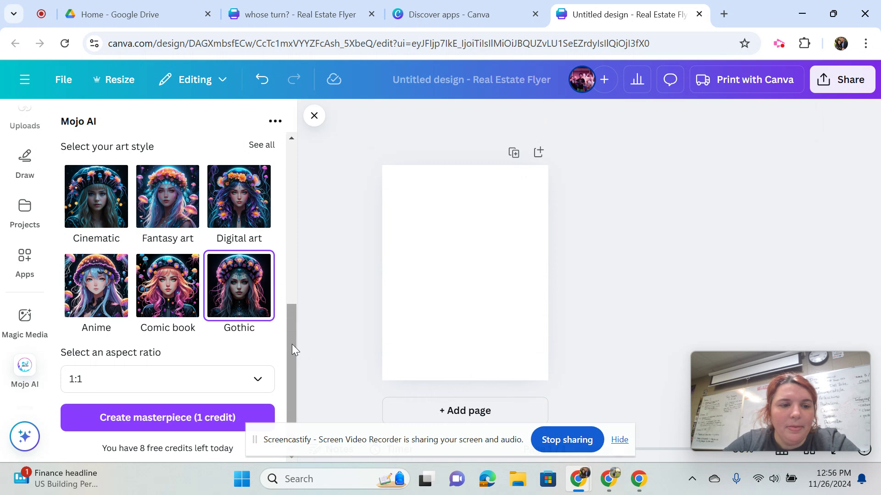
Remove the Image Upscaler and Magic Media apps from the editor's side list, keeping Mojo AI.
drag(292, 344, 292, 147)
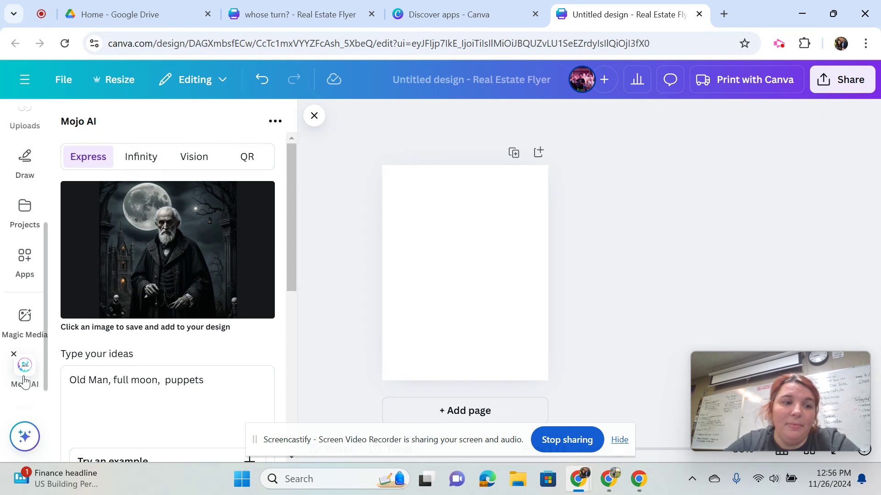
scroll(46, 330, down, 1)
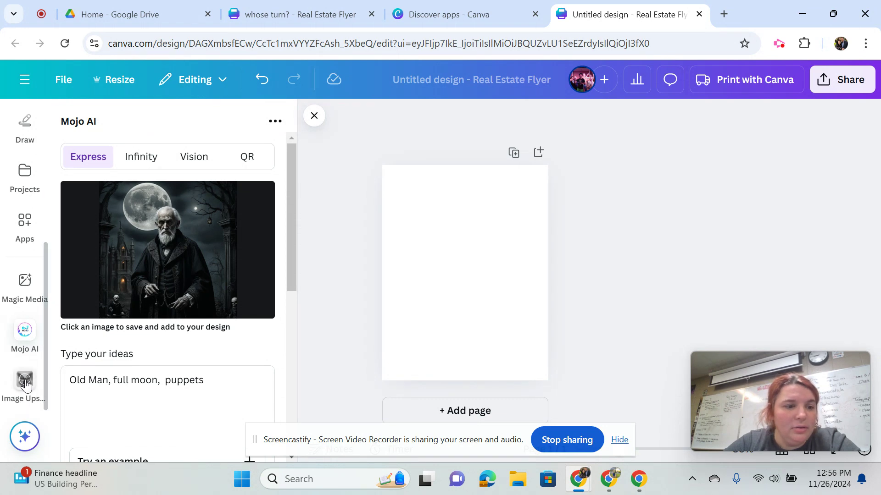
click(26, 379)
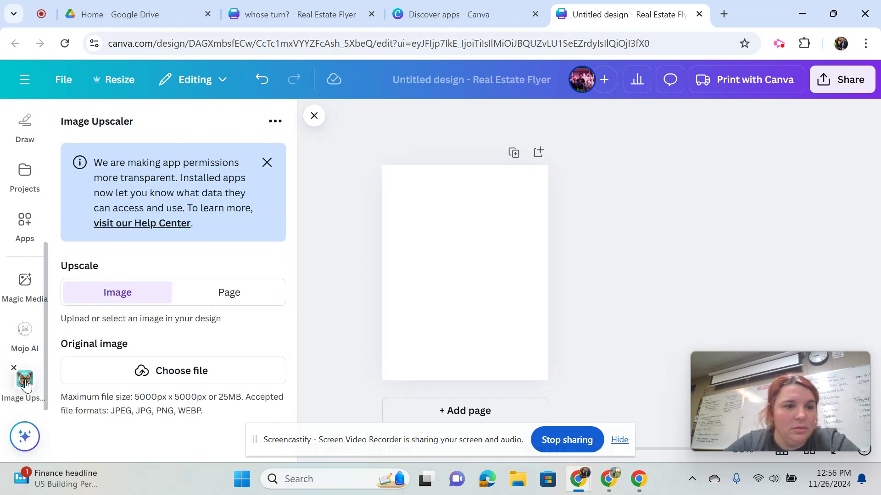
click(13, 369)
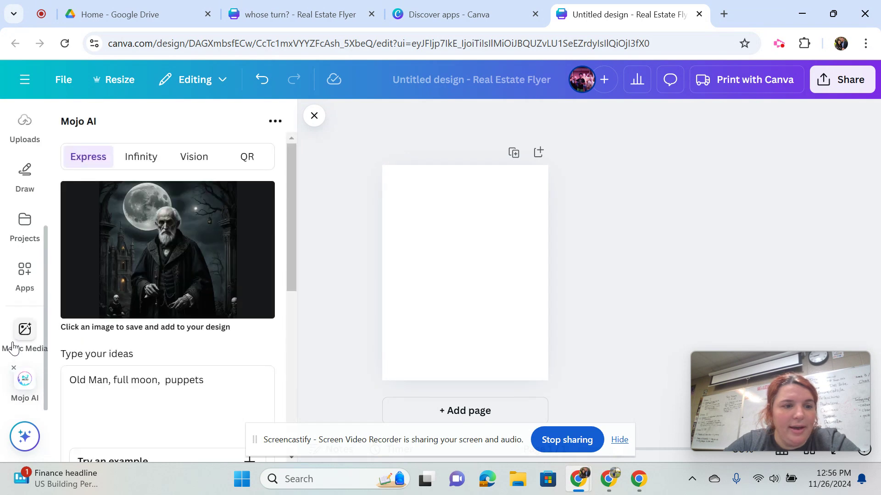
click(19, 331)
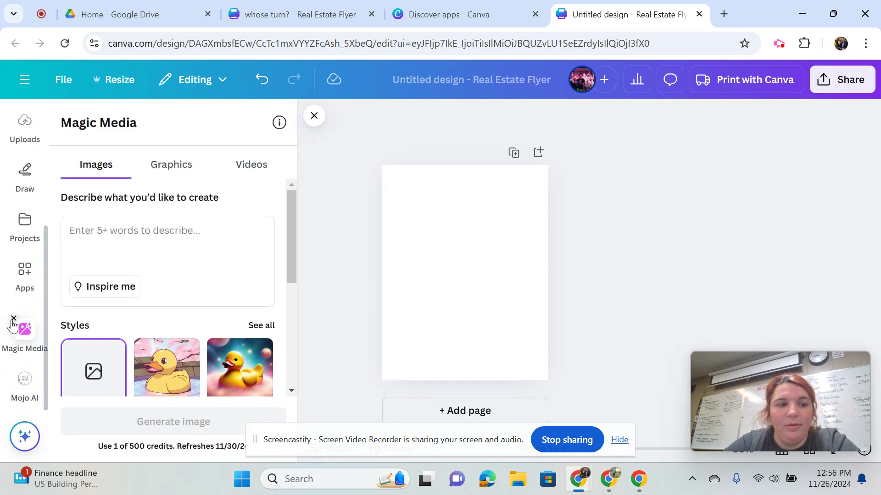
click(14, 319)
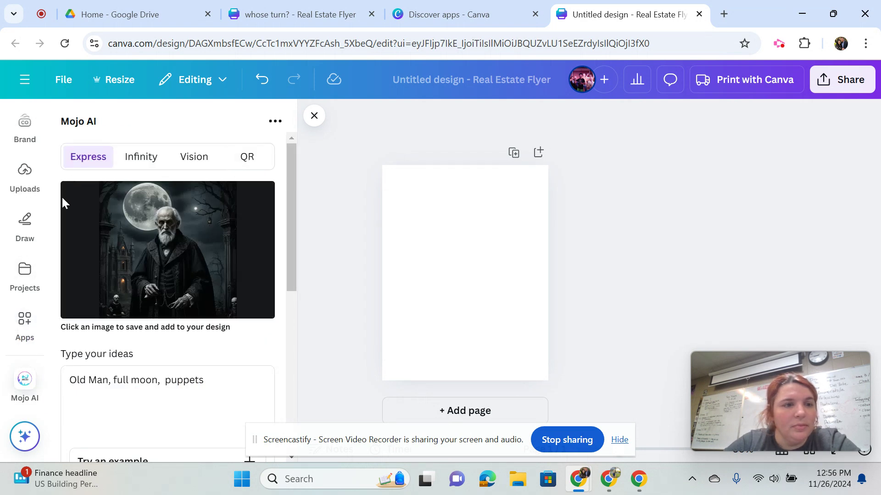
Search the design templates for "play poster".
scroll(45, 211, up, 2)
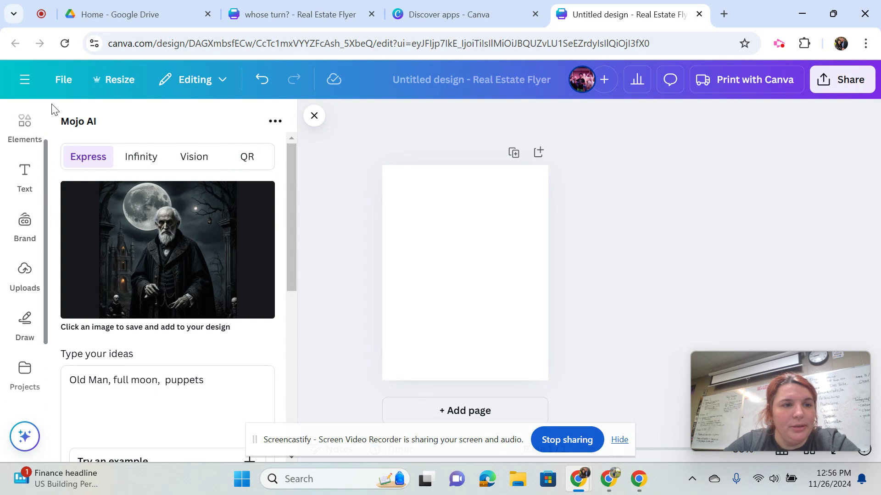
drag(51, 104, 57, 59)
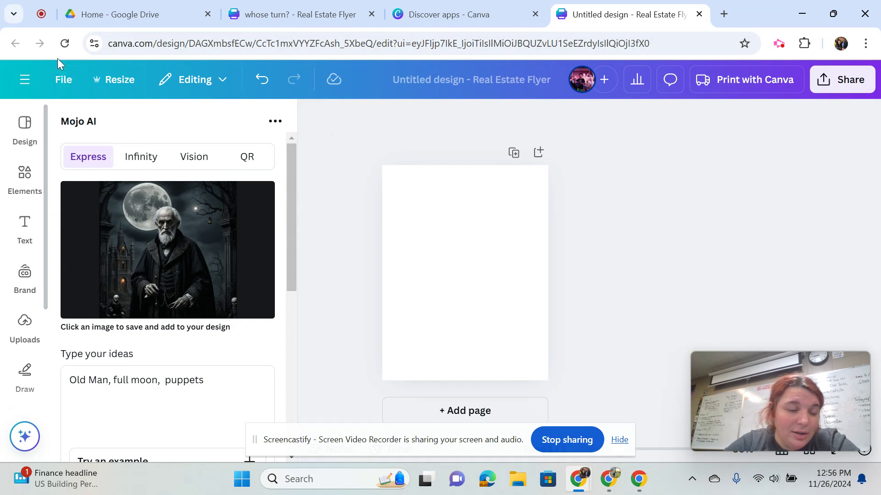
click(24, 117)
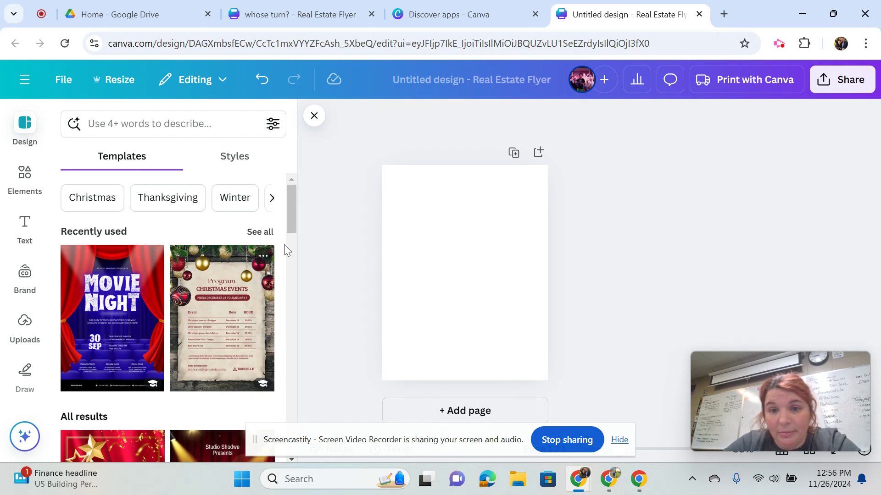
click(177, 130)
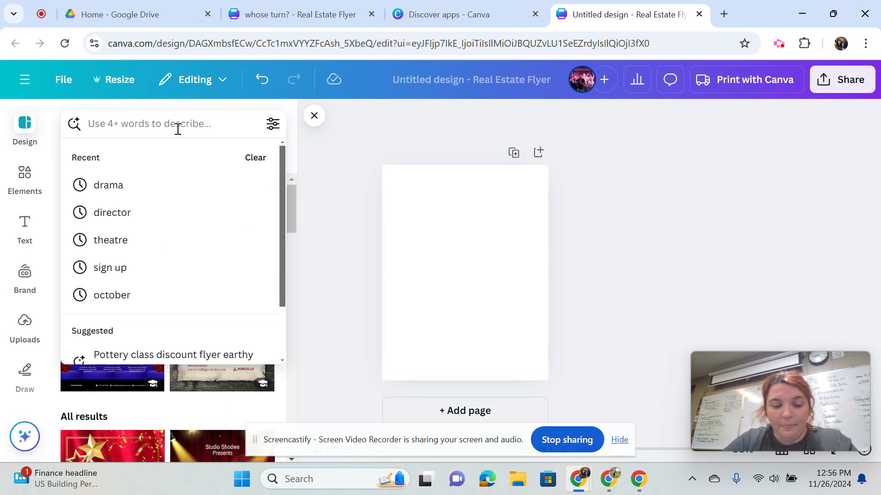
text(play poster)
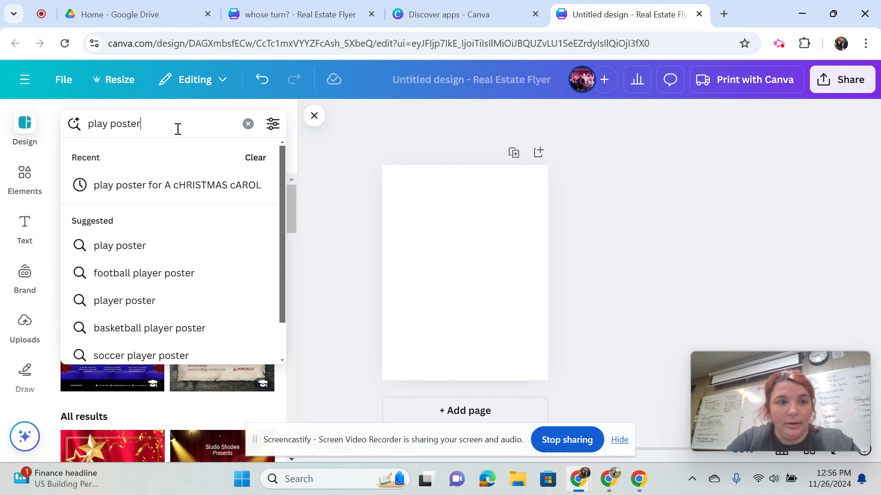
key(Return)
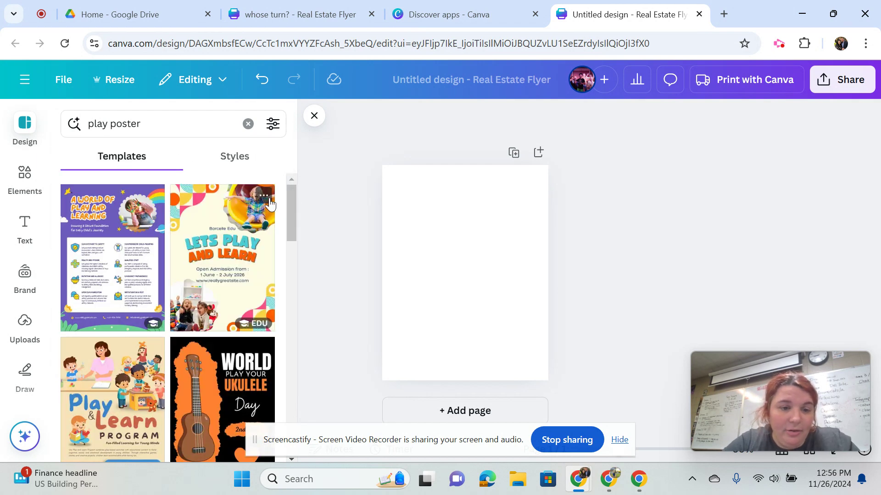
Apply the Colourful Christmas Musical Play Event Flyer template to the blank page and return to the start of the template results.
drag(291, 194, 293, 285)
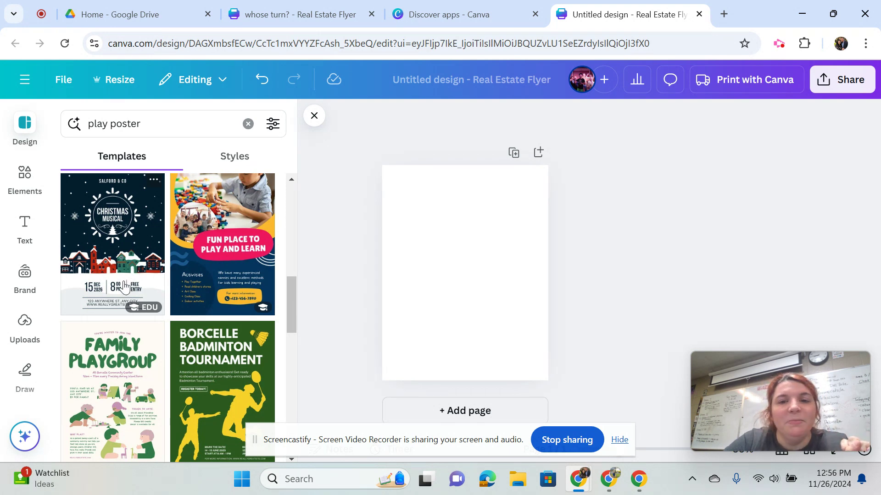
click(115, 217)
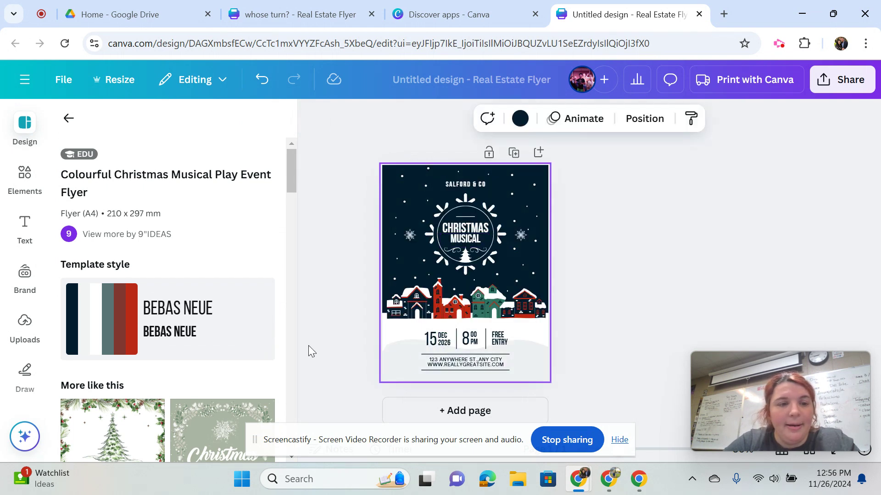
click(69, 119)
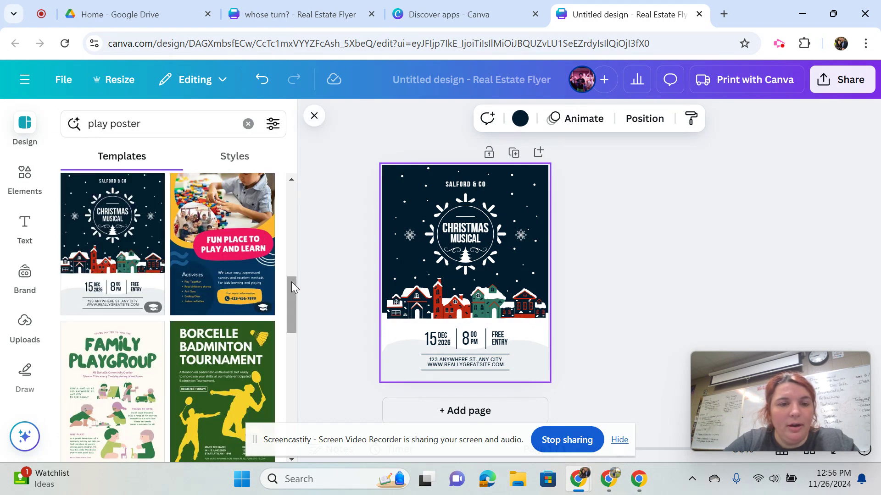
drag(291, 282, 295, 144)
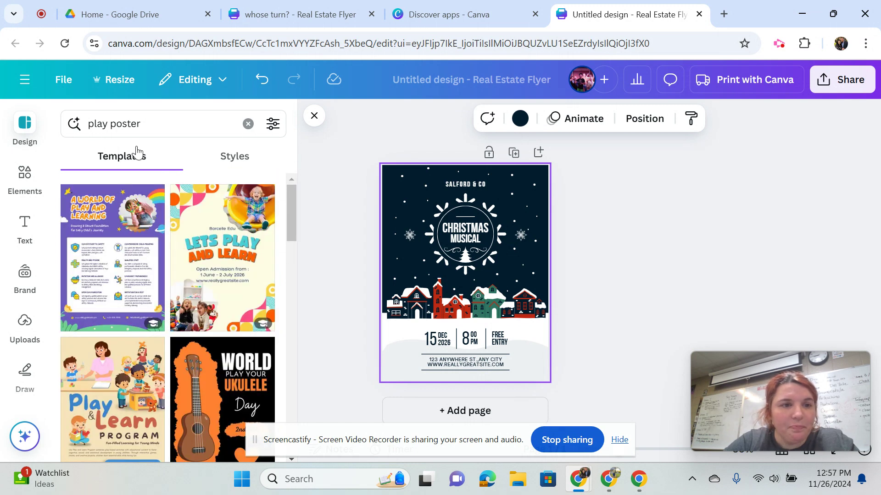
Repeat the "play poster" template search, and open the existing "whose turn?" flyer from the recent designs.
click(172, 122)
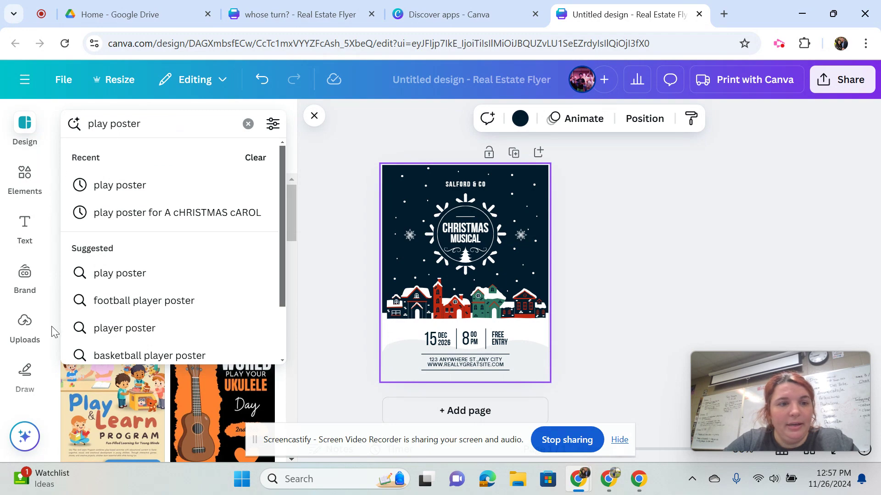
click(122, 274)
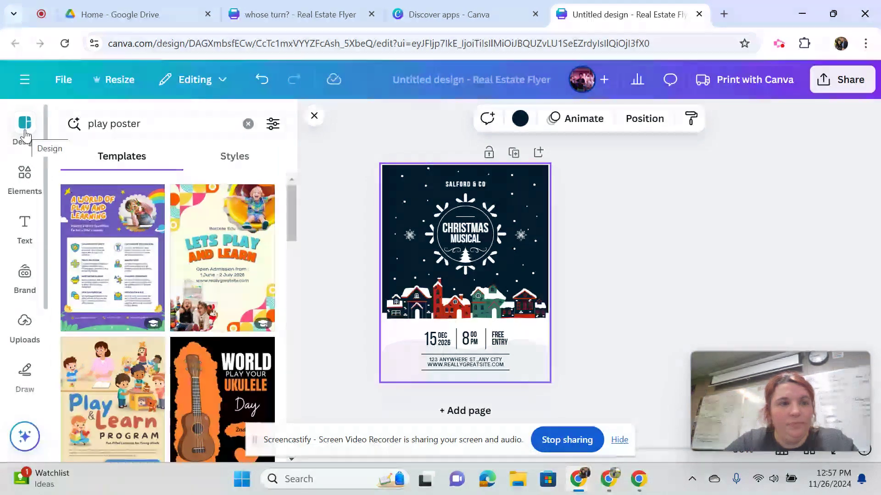
click(25, 79)
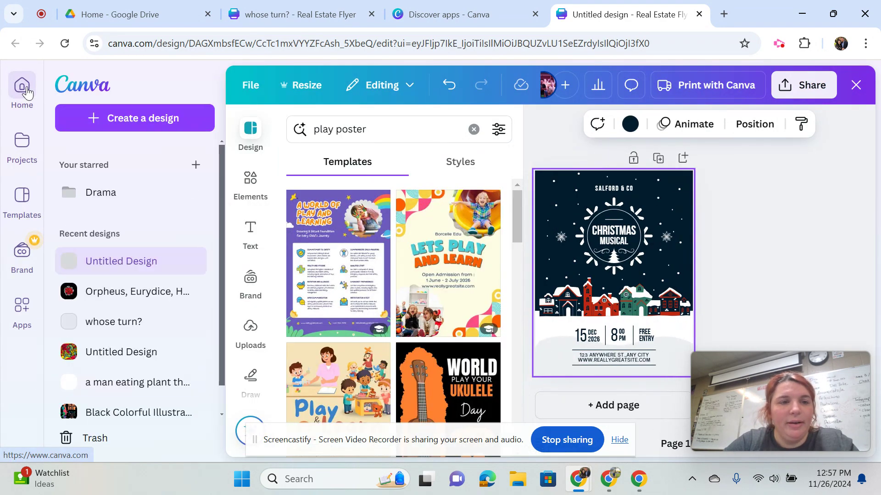
click(106, 328)
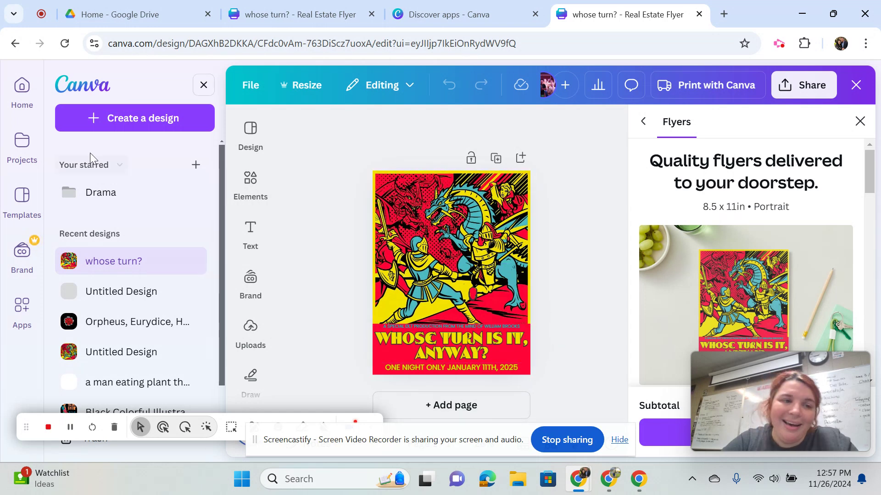
Open the Little Shop of Horrors design from the home page's recent designs and return to the home page.
click(21, 87)
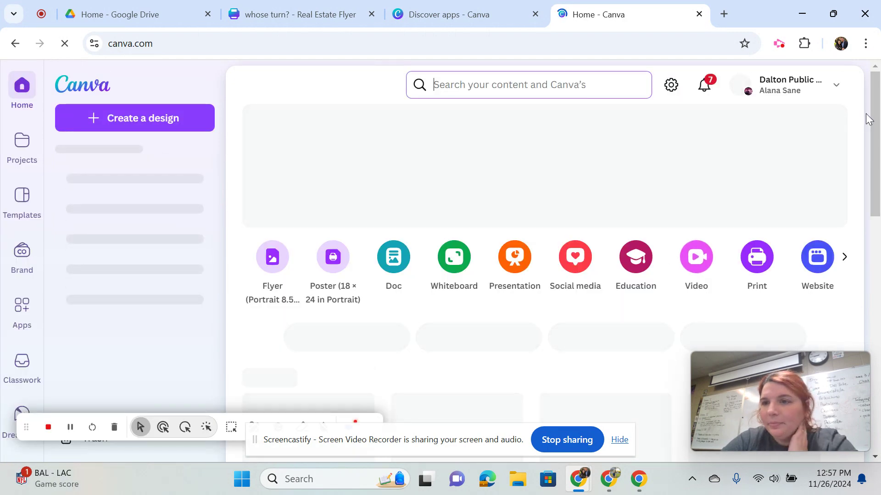
scroll(878, 166, down, 3)
drag(878, 166, 877, 363)
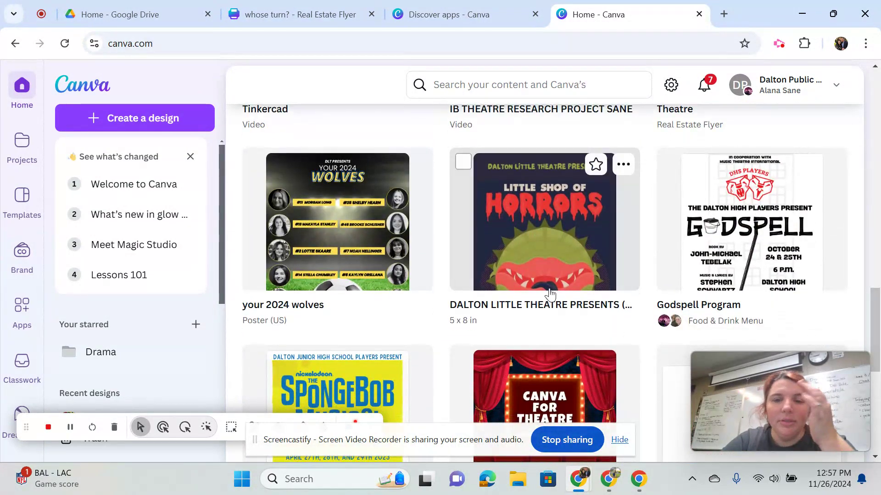
click(532, 249)
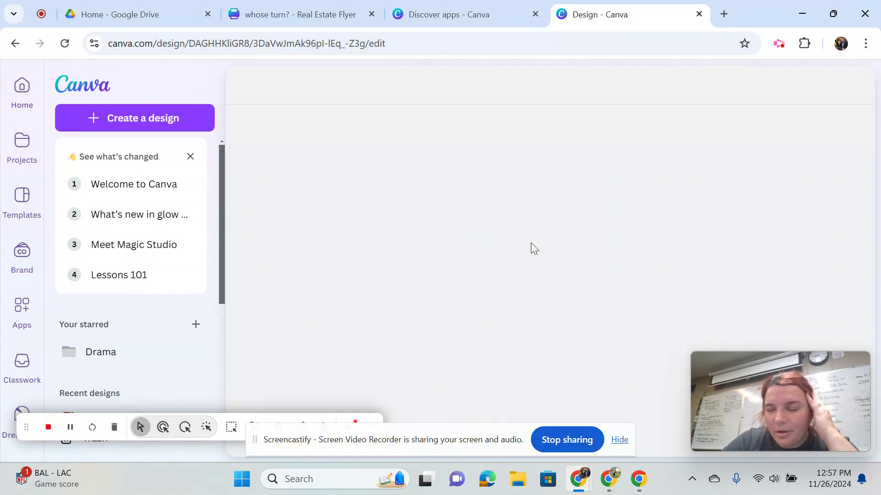
click(14, 44)
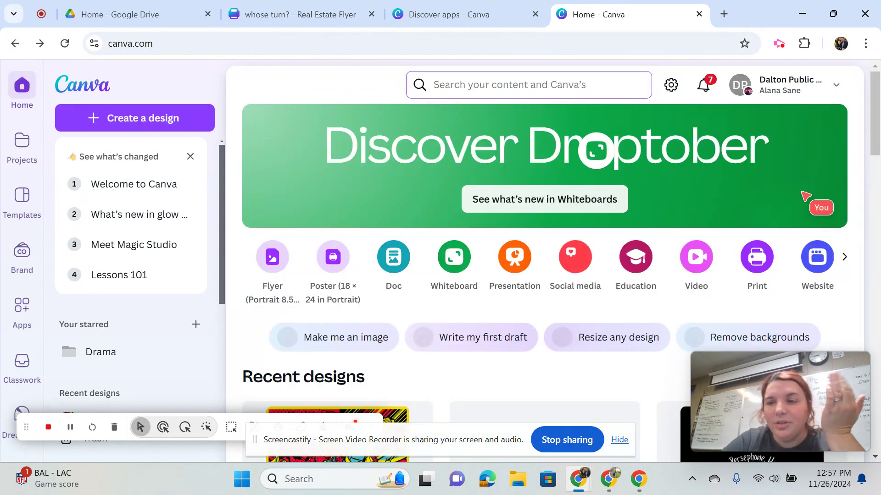
Open the Godspell Program from the recent designs and examine its pages.
drag(875, 115, 879, 354)
click(752, 178)
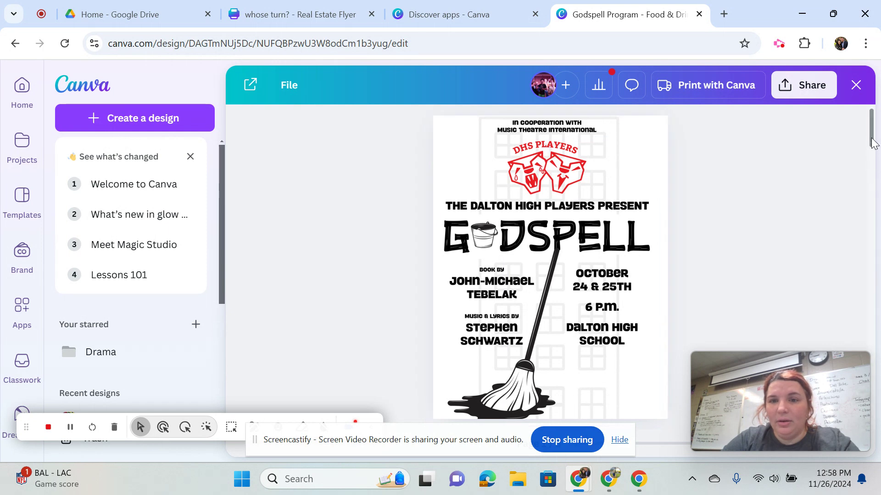
mouse_move(873, 143)
mouse_down()
mouse_move(872, 153)
mouse_move(872, 129)
mouse_up()
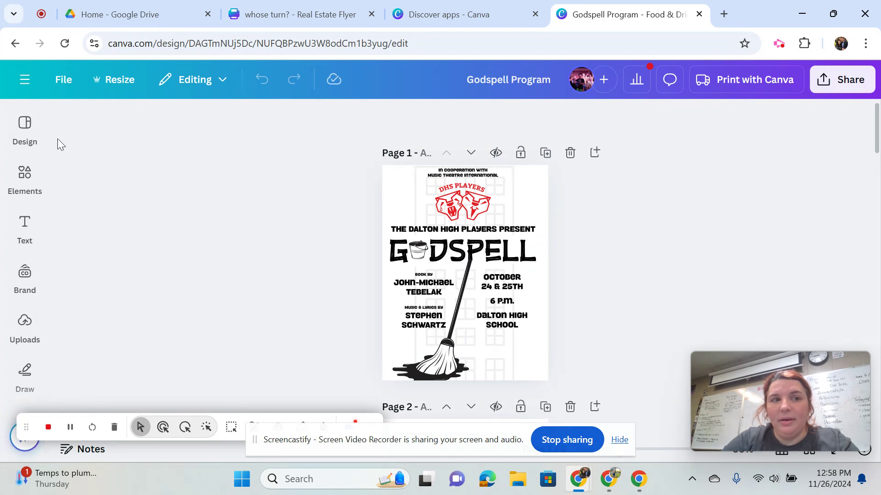
Look through the text, element and template options, and browse the uploaded images for the Hadestown Teen Edition logo.
click(25, 227)
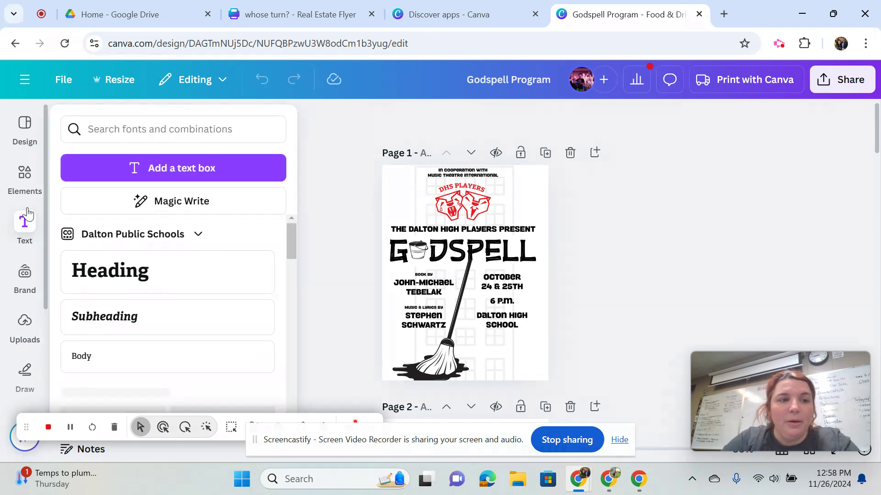
click(24, 188)
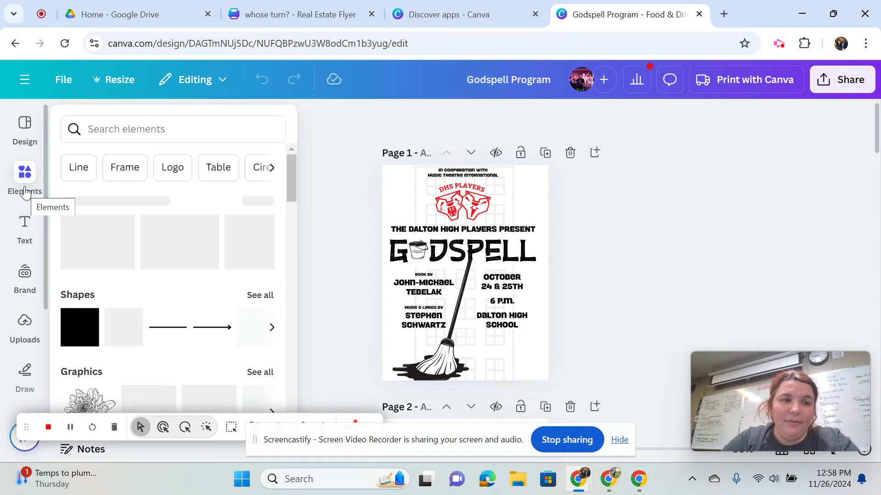
click(27, 142)
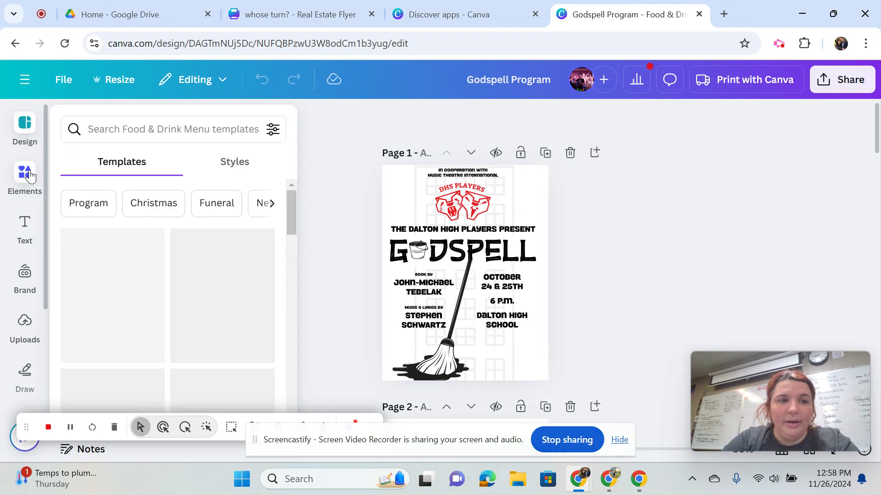
click(25, 326)
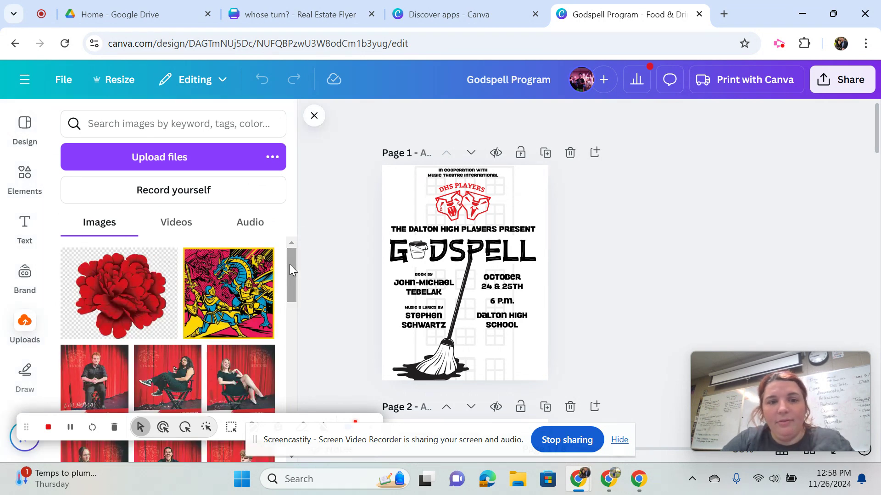
drag(290, 265, 297, 403)
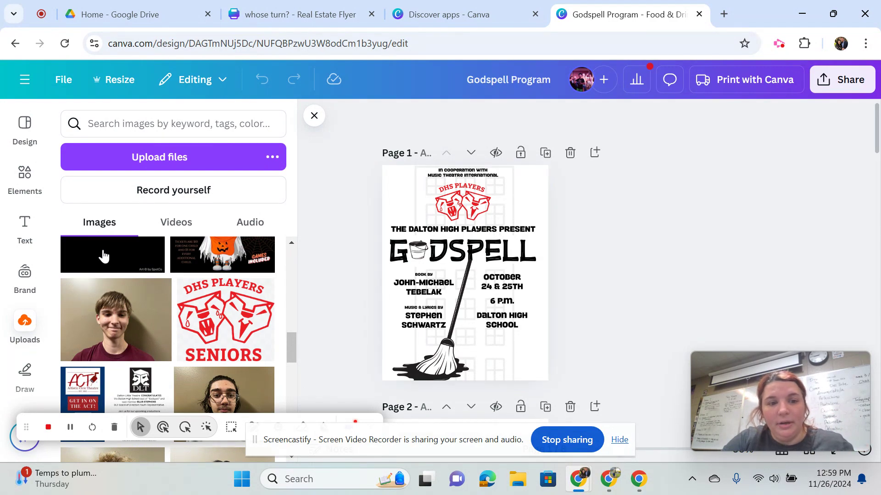
drag(288, 354, 288, 345)
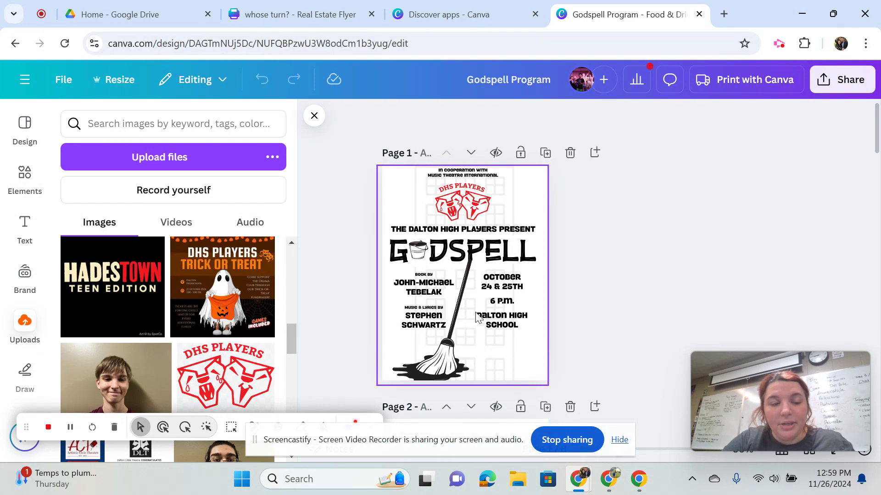
Return to the home page and create a new blank Flyer (Portrait 8.5 × 11 in).
click(25, 81)
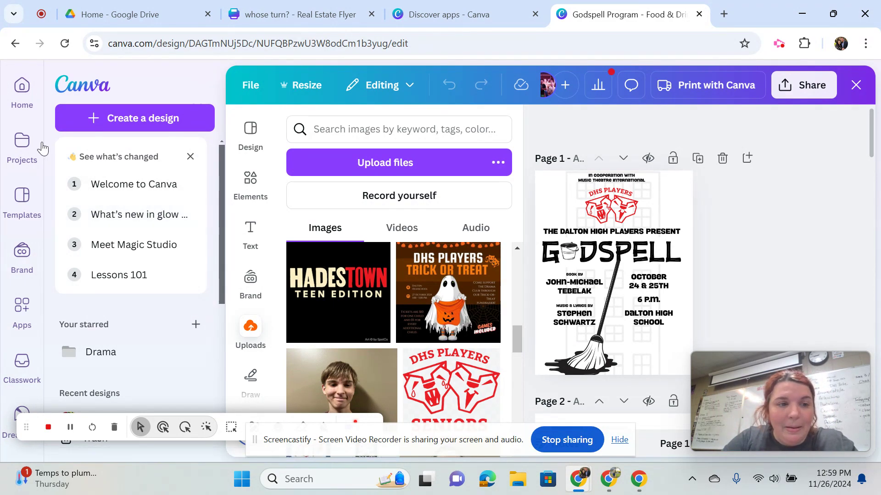
click(28, 104)
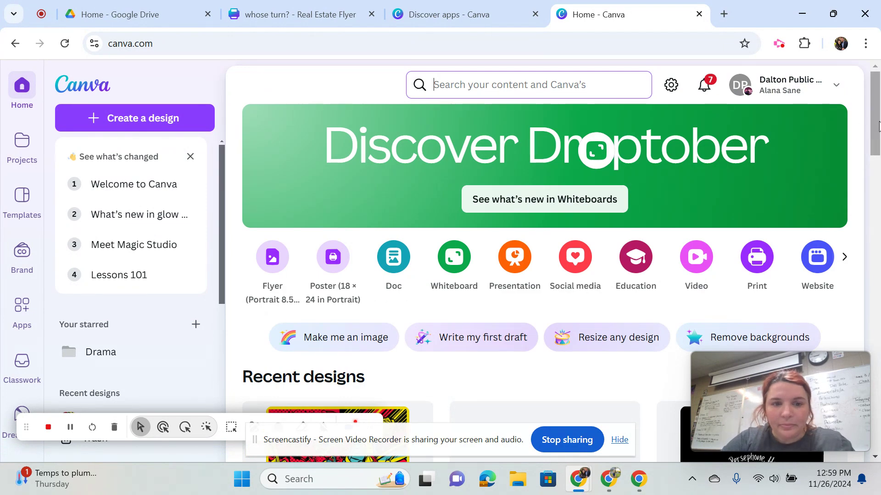
click(266, 262)
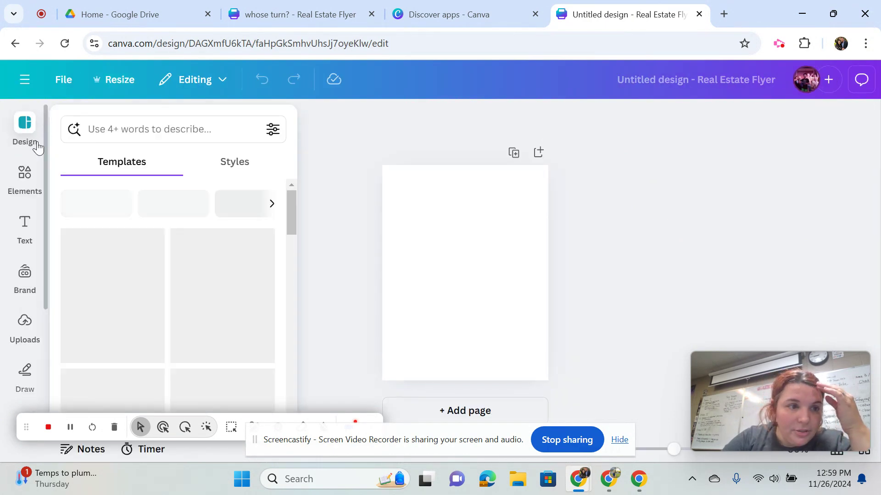
Place the uploaded Hadestown Teen Edition image at the top of the blank page and enlarge it to the full page width.
click(26, 325)
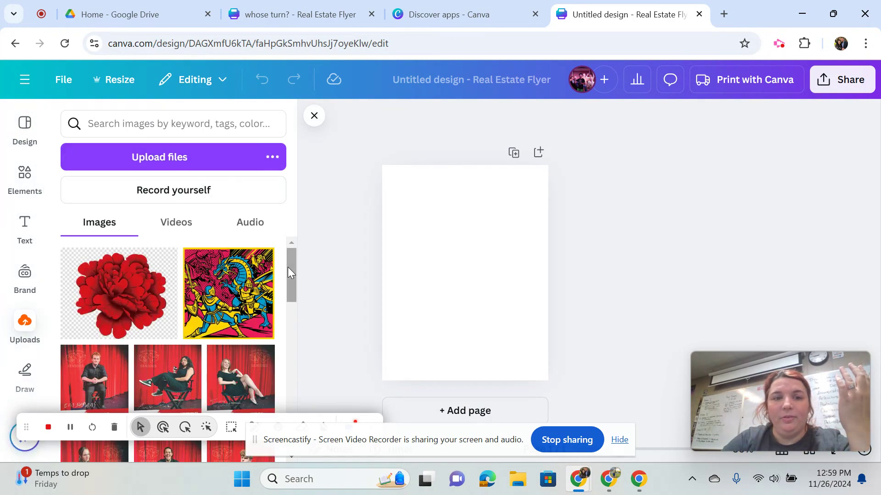
drag(290, 271, 295, 394)
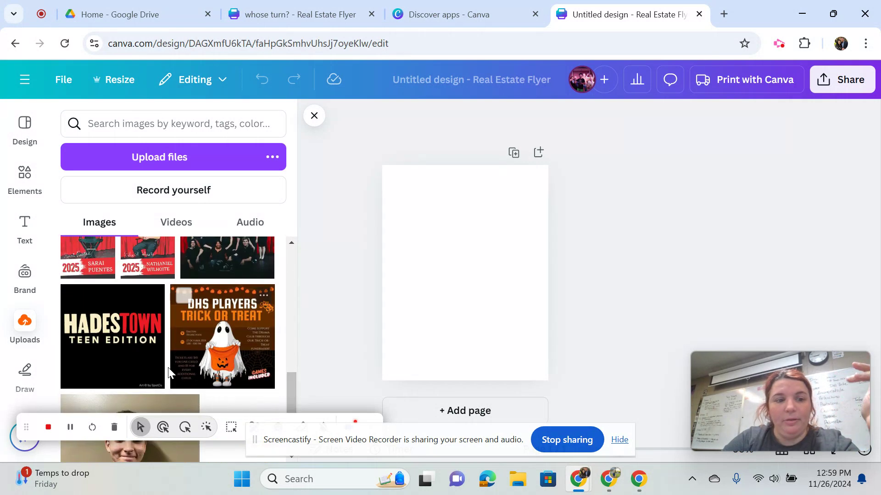
drag(102, 364, 507, 369)
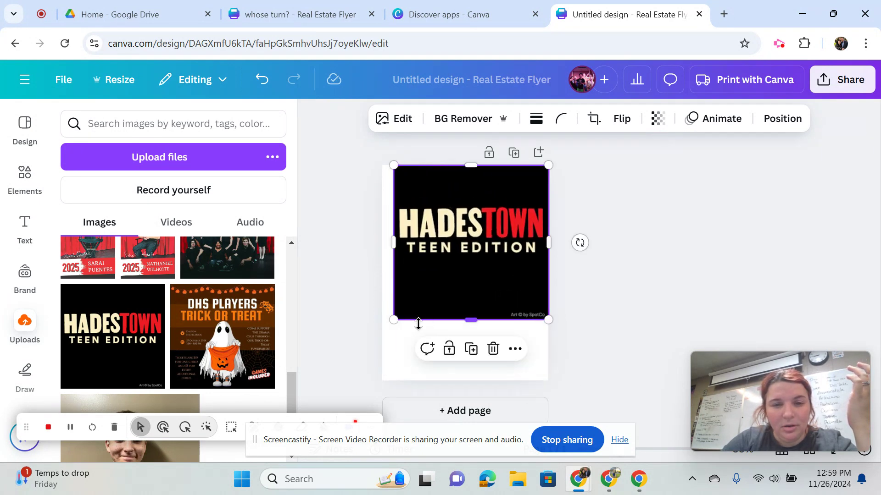
drag(393, 320, 382, 332)
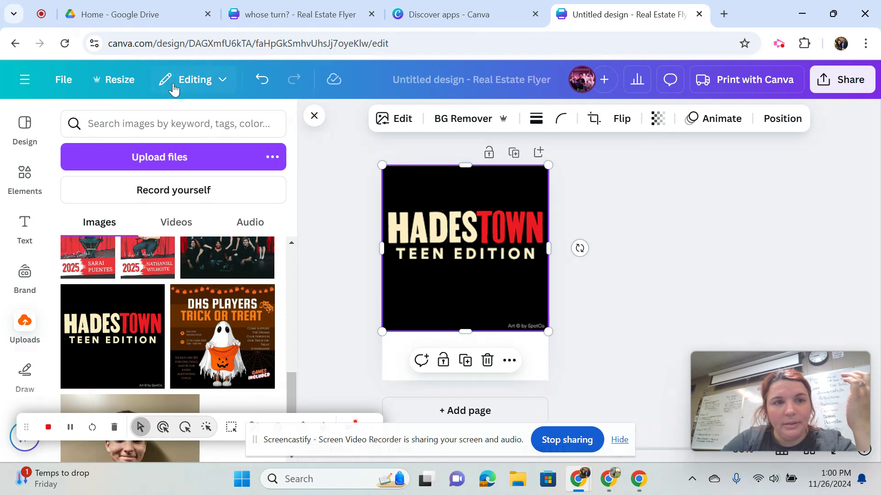
Create a resized copy of the design as Flyer (Portrait 8.5 × 11 in), and stay in the original design.
click(124, 79)
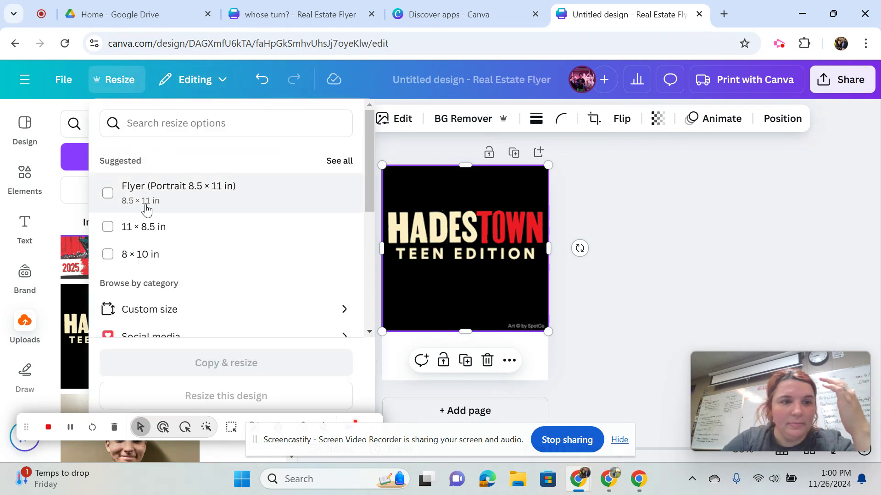
click(143, 203)
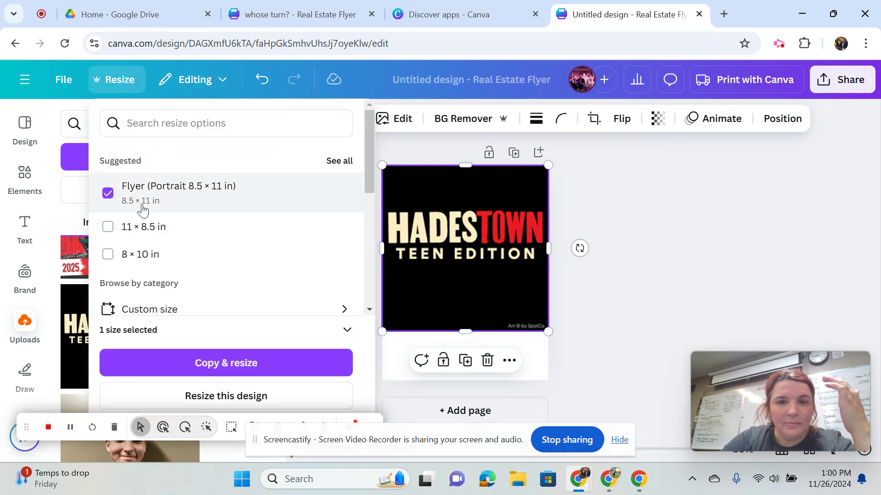
click(228, 363)
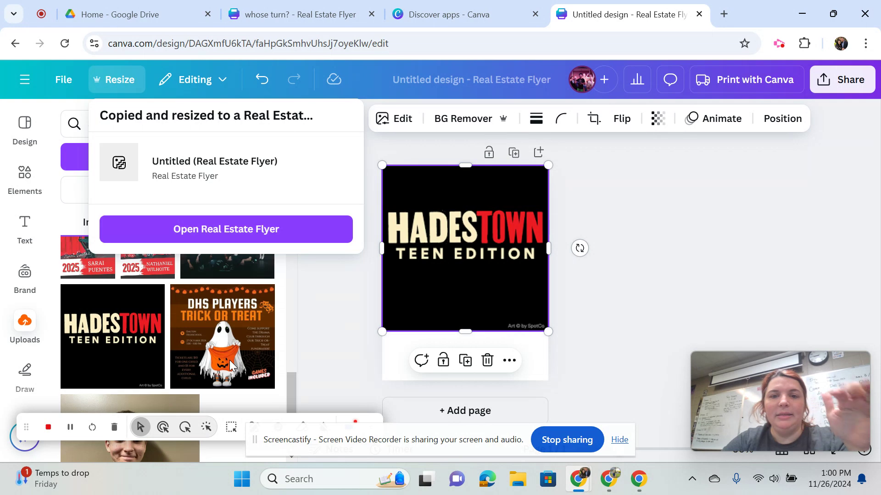
click(318, 308)
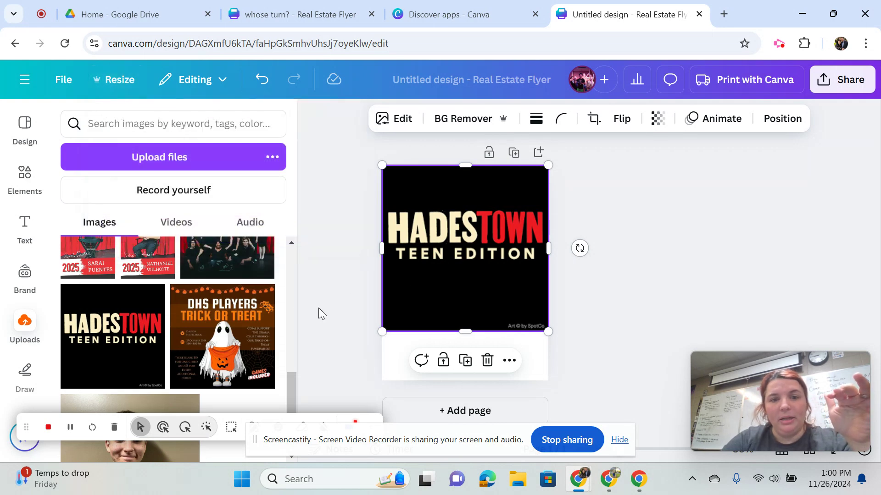
Shrink the Hadestown image to leave narrow margins on both sides, and fill the page background with black from its photo colors.
drag(382, 331, 391, 323)
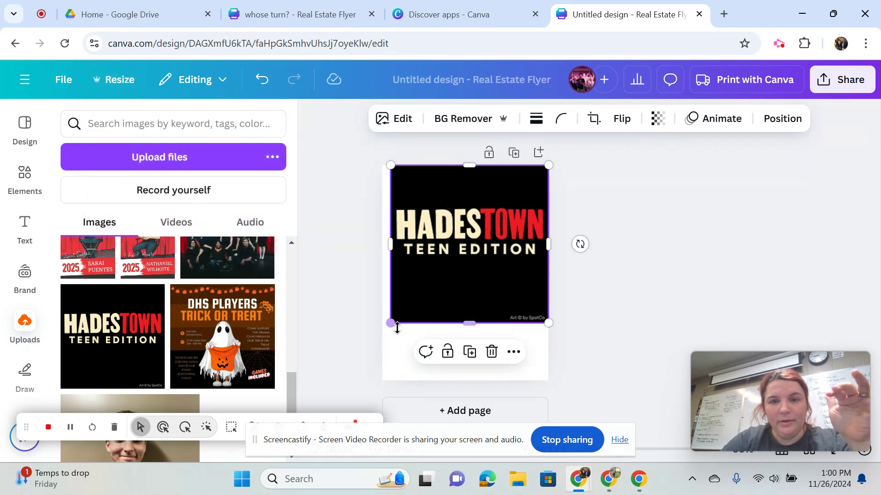
drag(549, 323, 542, 317)
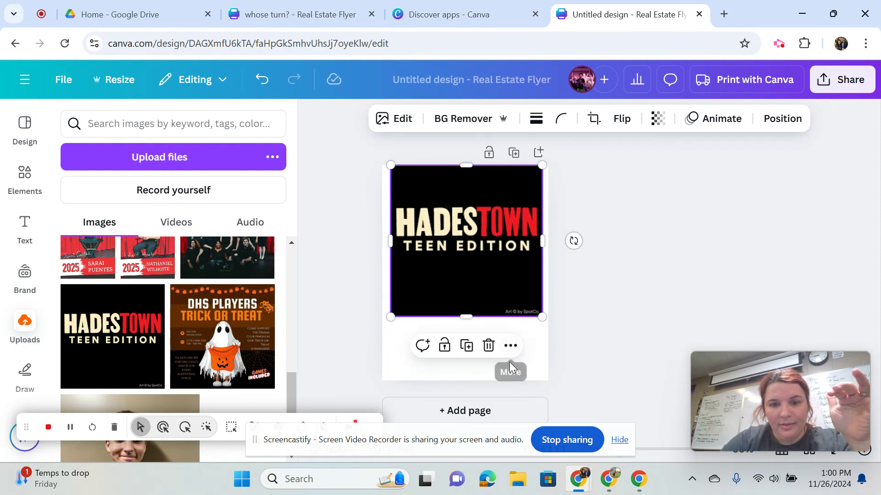
click(543, 366)
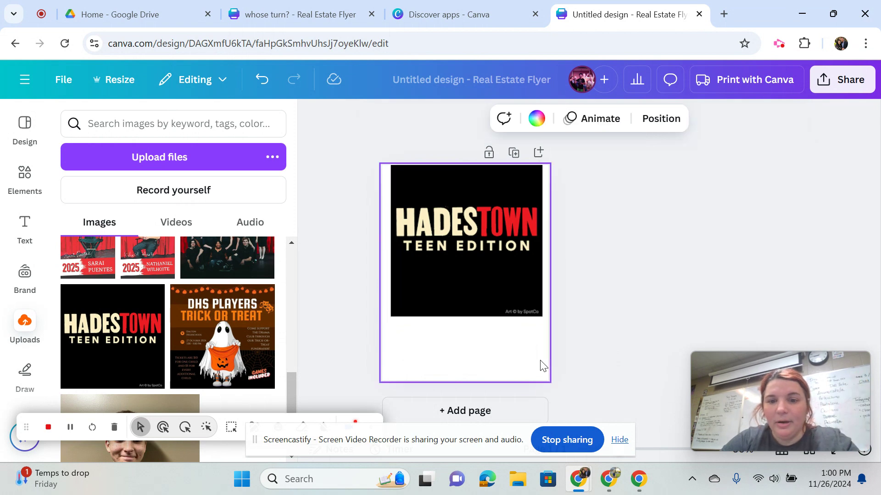
click(538, 120)
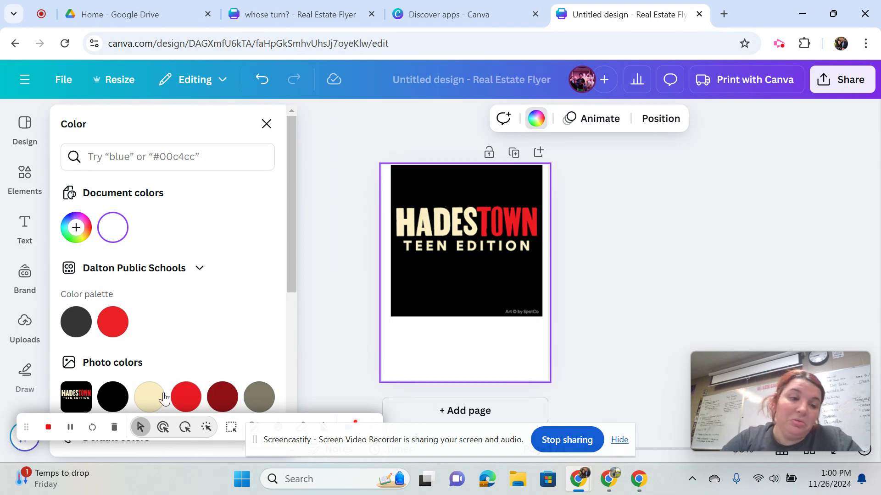
click(114, 396)
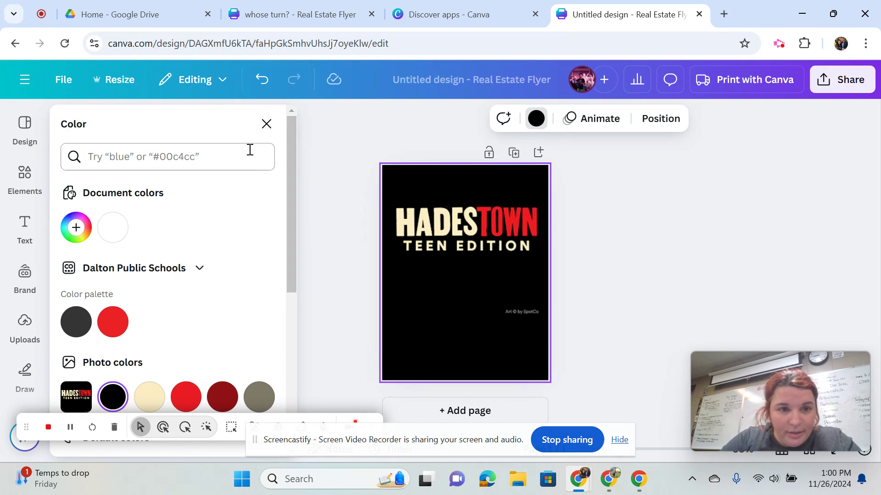
click(266, 125)
Add a text box to the flyer reading "Dalton High School Players Present".
click(25, 226)
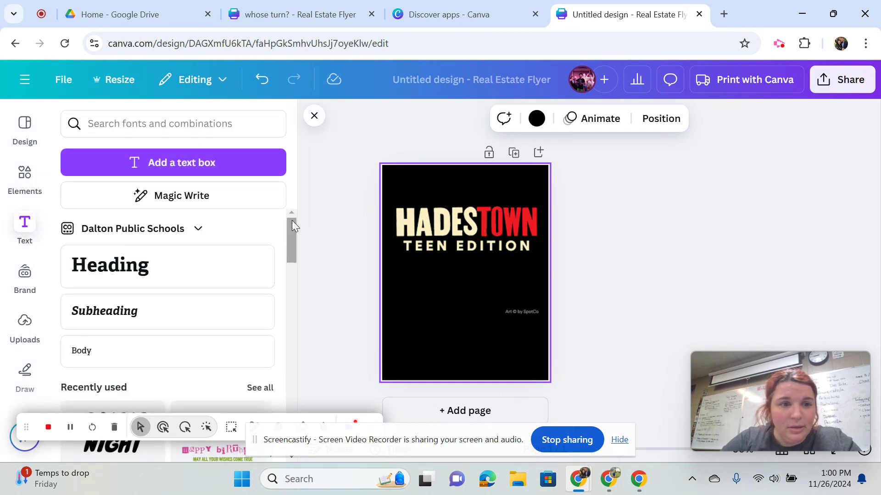
mouse_move(292, 220)
mouse_down()
mouse_move(293, 252)
mouse_move(295, 215)
mouse_up()
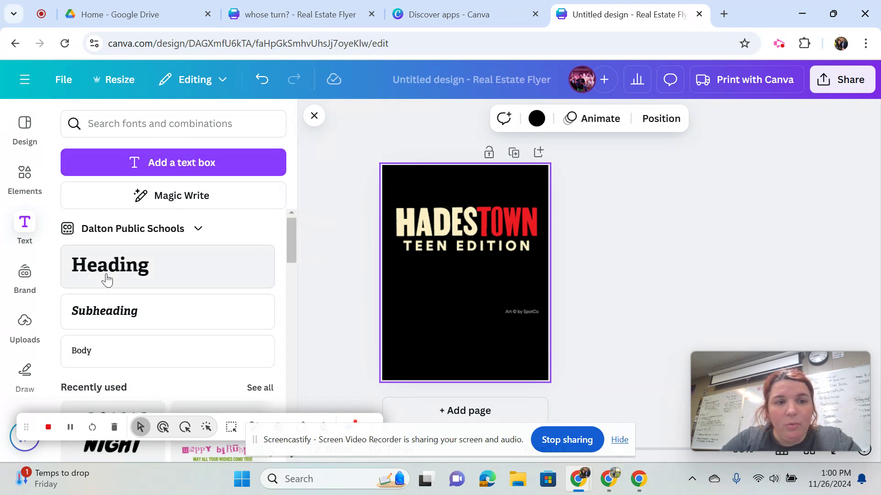
click(158, 164)
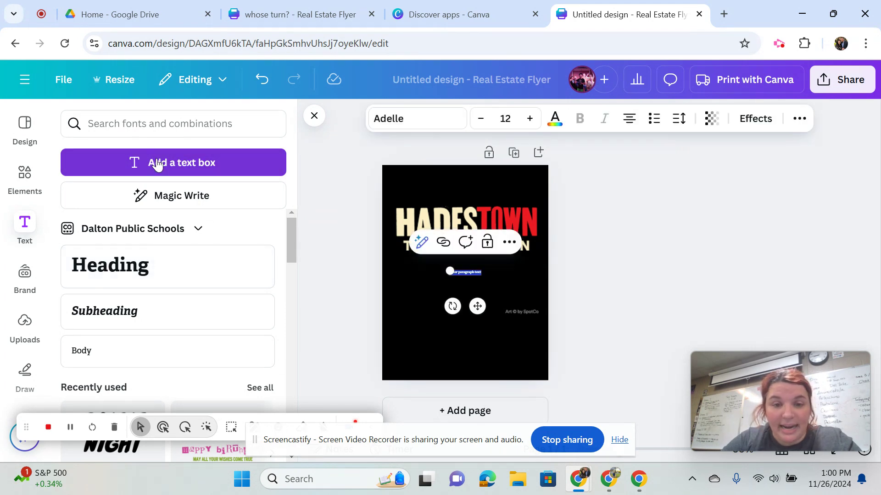
key(BackSpace)
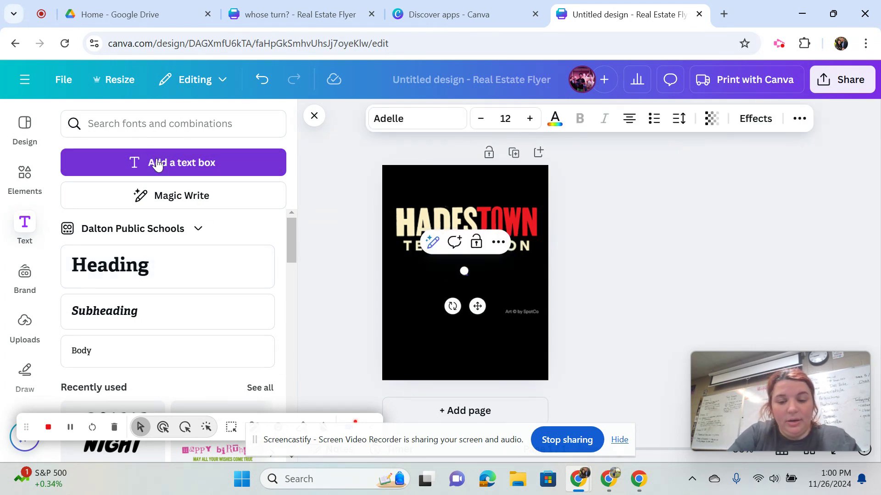
text(Dalton)
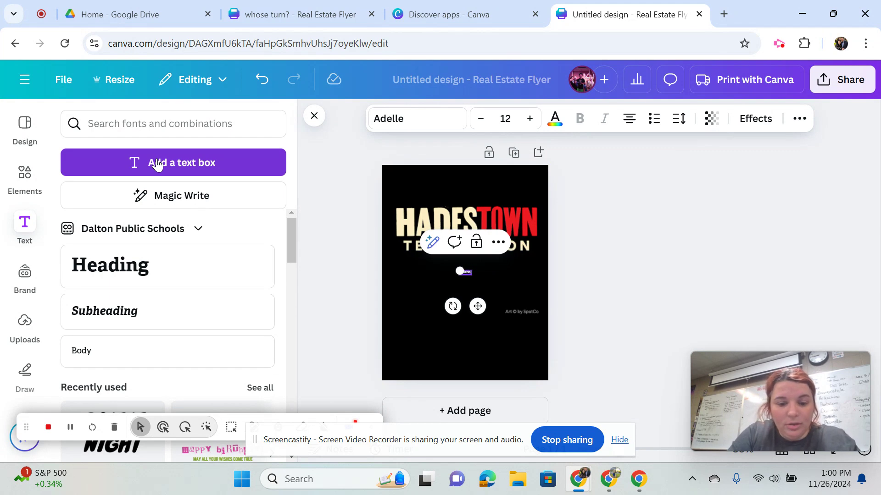
text( High School)
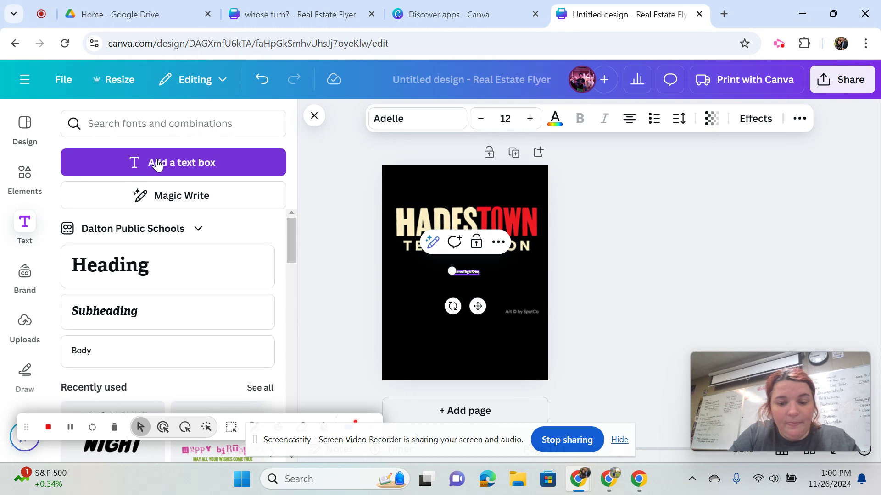
text( Players)
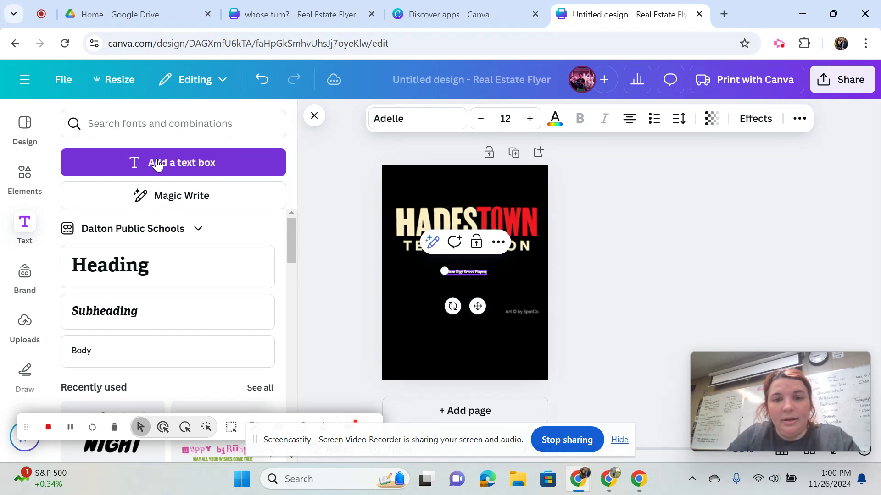
text( Present)
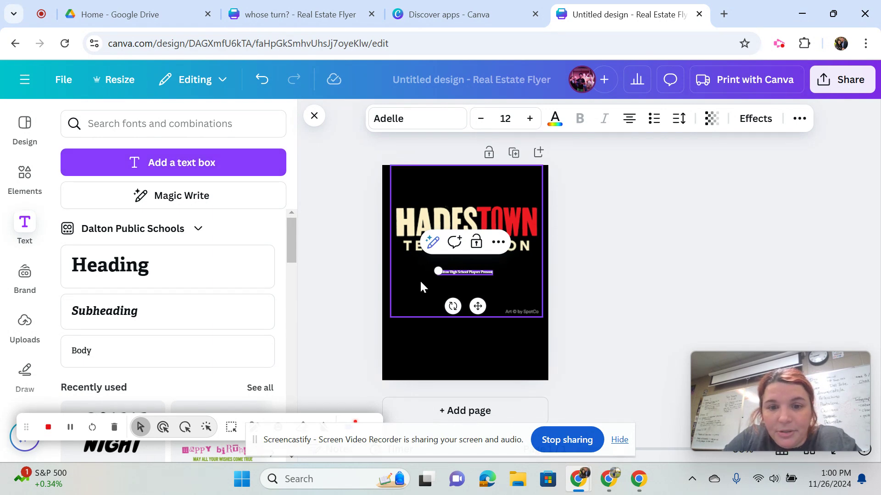
Move the "Dalton High School Players Present" line to the top centre of the page and set its font size to 24.
drag(477, 305, 473, 206)
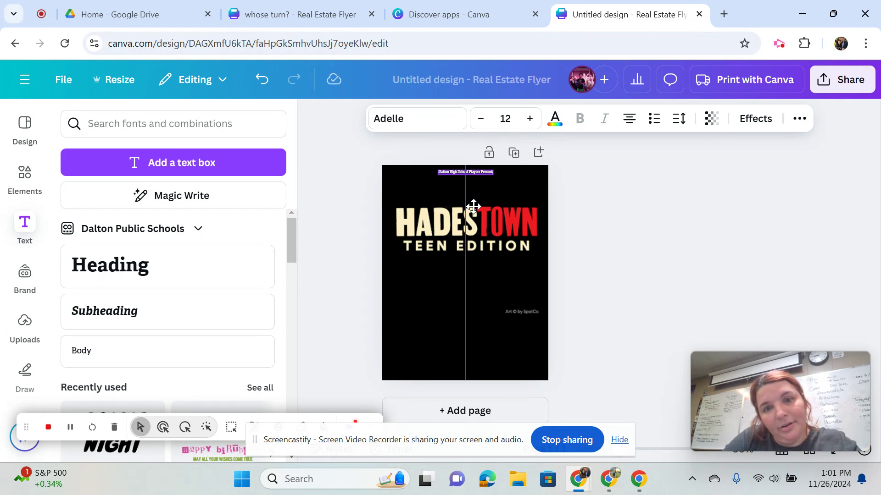
drag(473, 206, 473, 206)
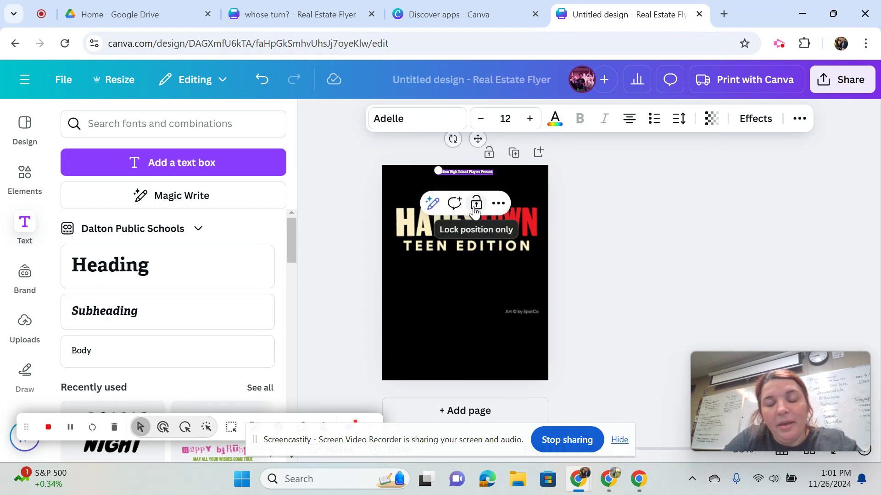
click(536, 119)
click(537, 118)
click(536, 118)
click(537, 118)
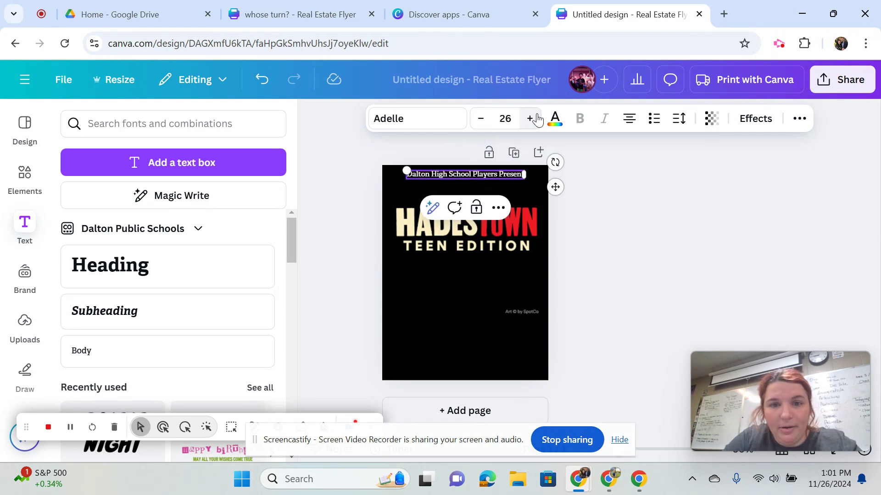
click(536, 118)
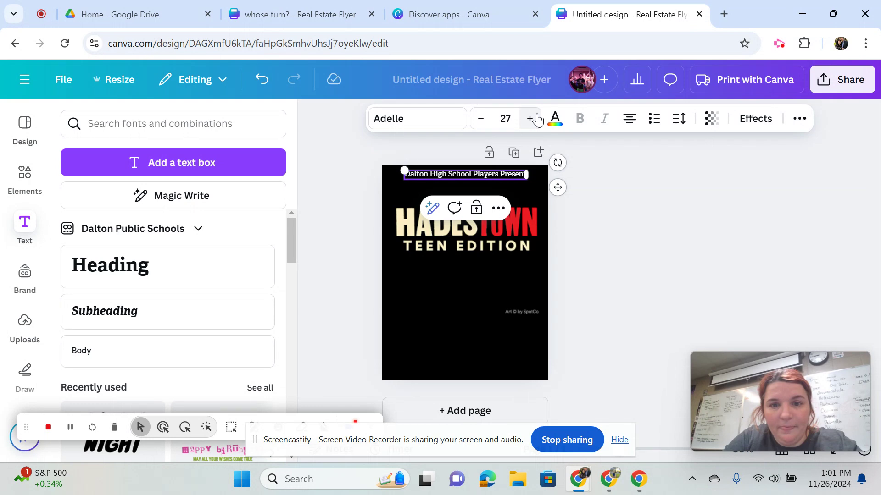
click(480, 120)
click(480, 119)
click(480, 119)
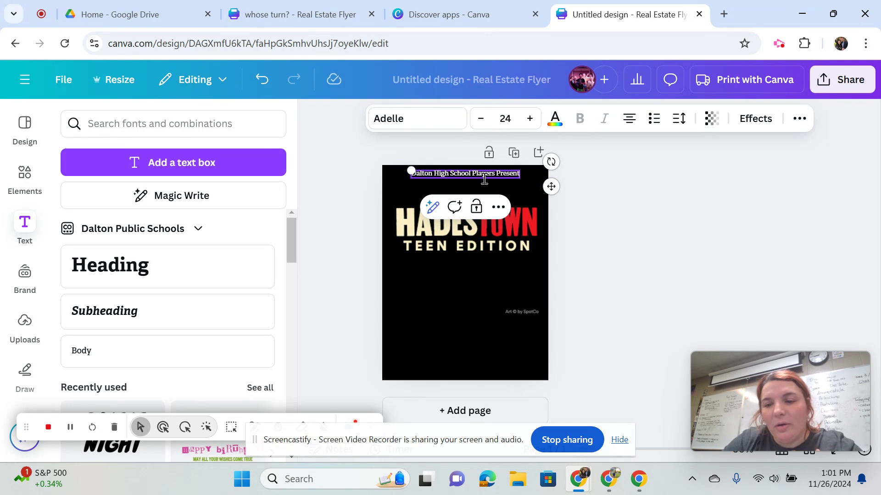
Change the font of the "Dalton High School Players Present" line to Poppins.
double_click(459, 173)
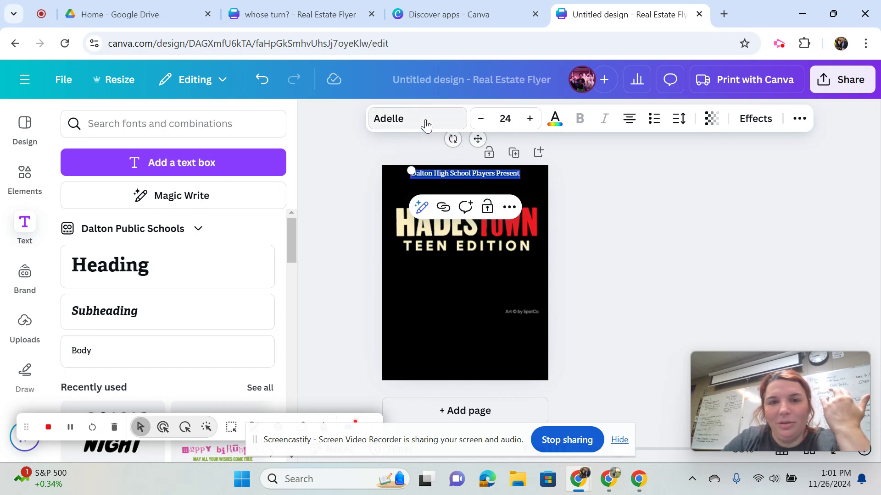
click(426, 123)
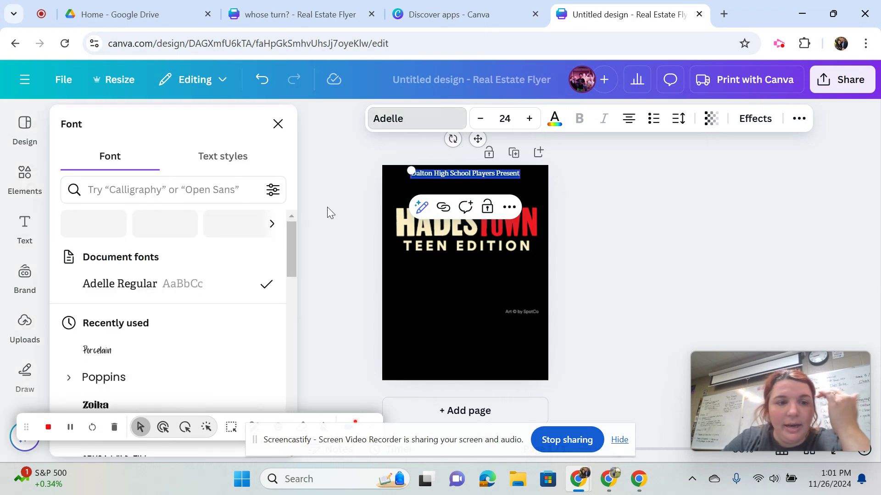
mouse_move(291, 235)
mouse_down()
mouse_move(287, 269)
mouse_move(291, 246)
mouse_up()
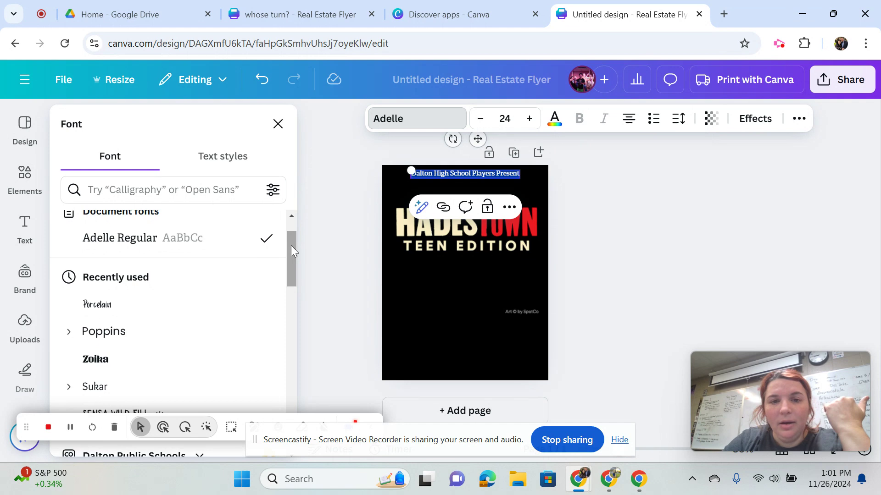
click(109, 314)
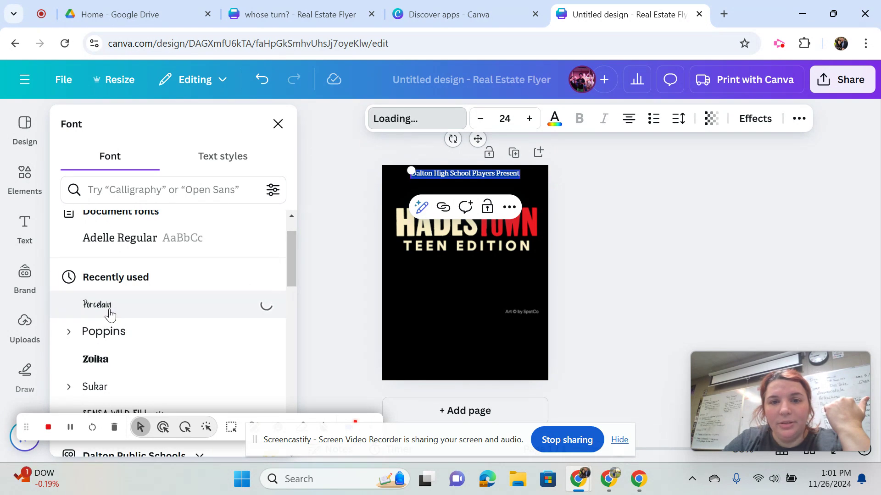
click(110, 334)
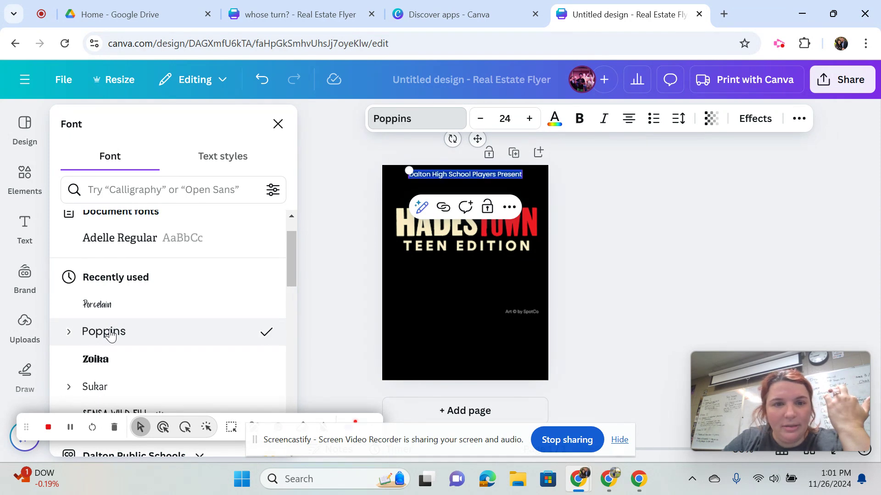
Try the top line in Porcelain at size 37, and return it to Poppins at size 24.
click(110, 315)
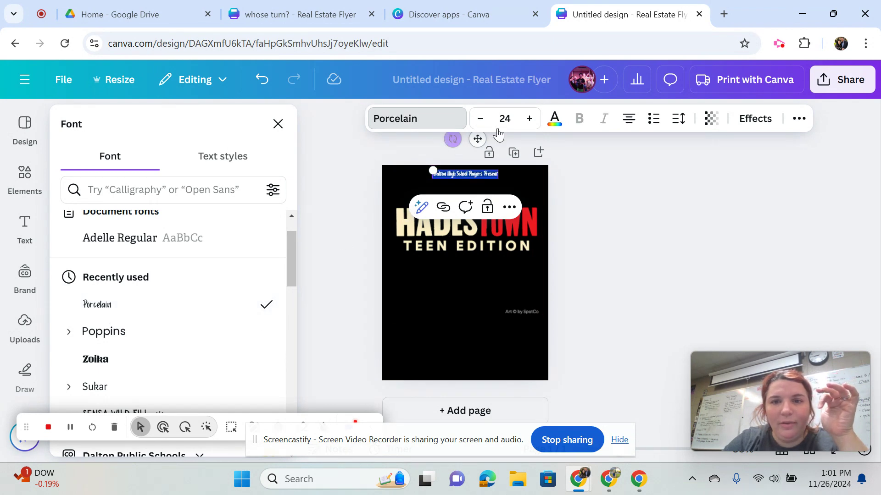
drag(531, 120, 530, 120)
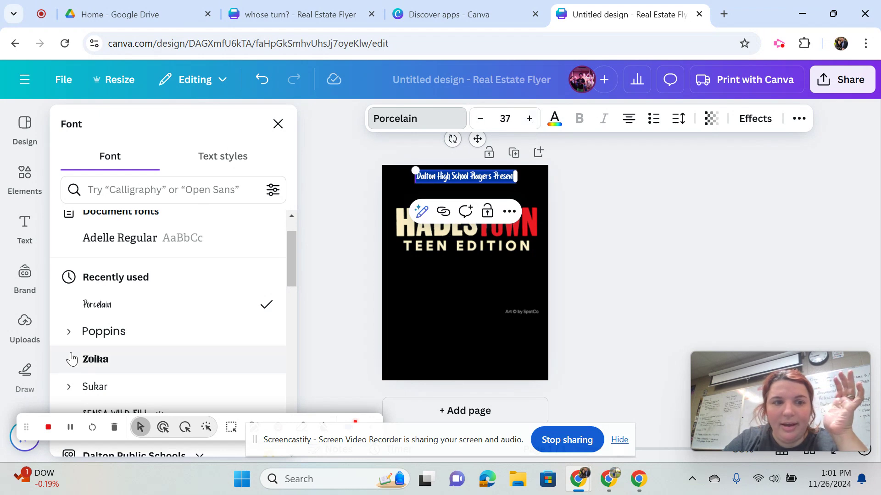
click(93, 340)
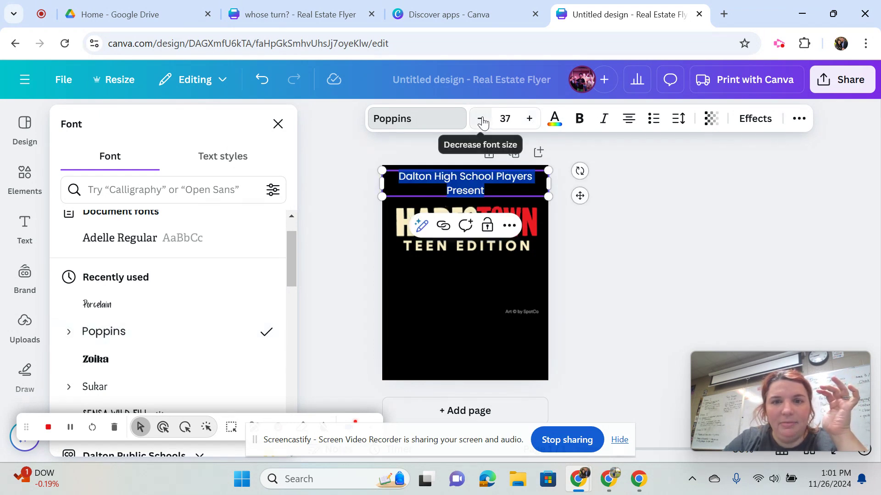
drag(481, 120, 481, 121)
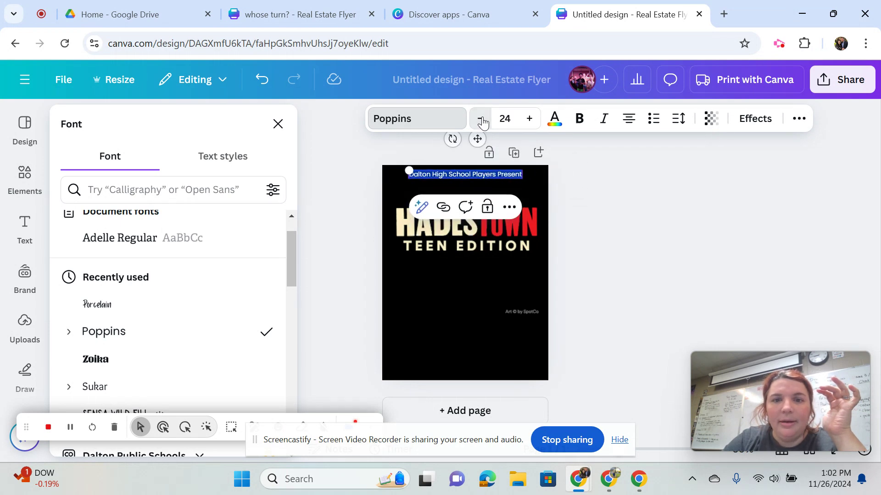
click(454, 351)
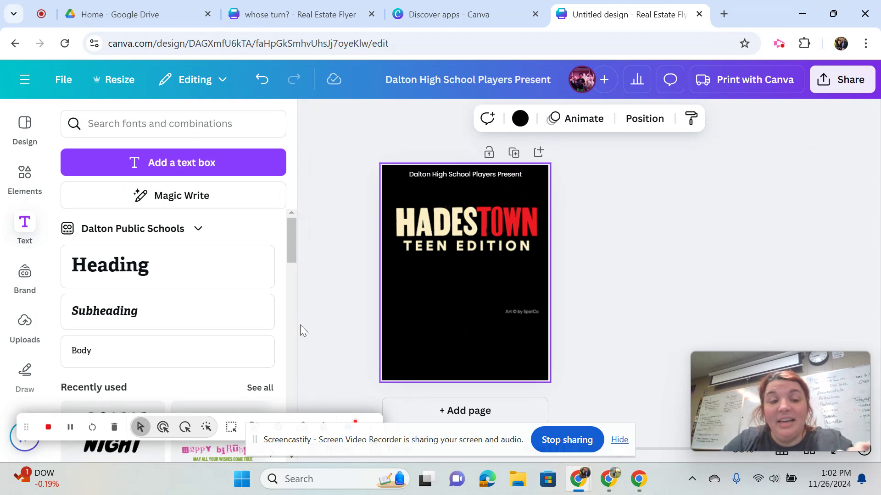
Add a text box below the logo reading "December 13h at 7:00pm and Decembre 14th at 2:00 and 7:00".
click(143, 169)
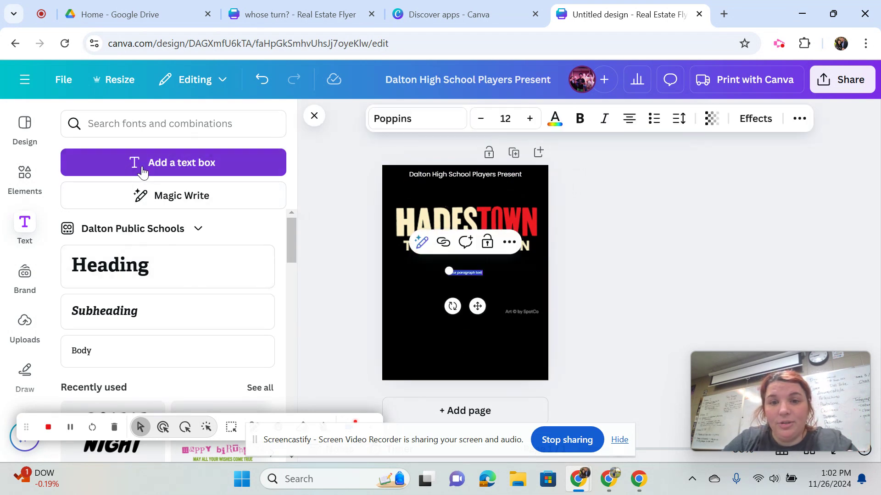
mouse_move(477, 306)
mouse_down()
mouse_move(472, 324)
mouse_move(477, 309)
mouse_up()
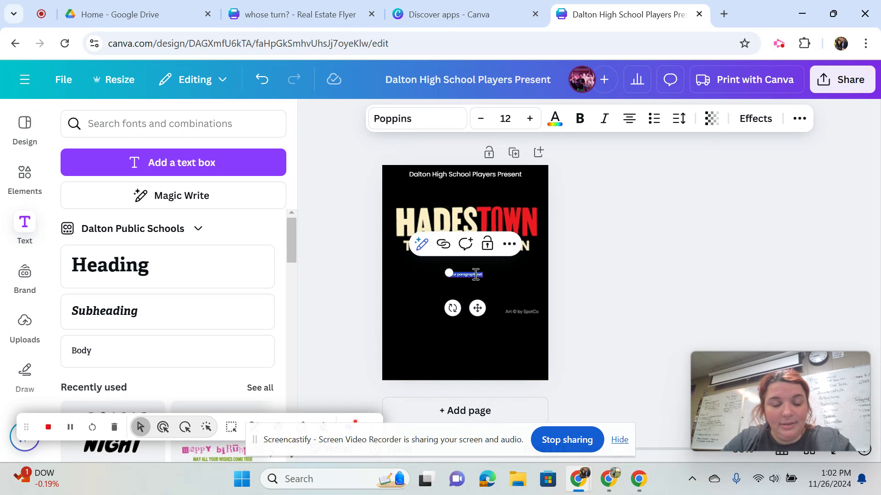
text(December )
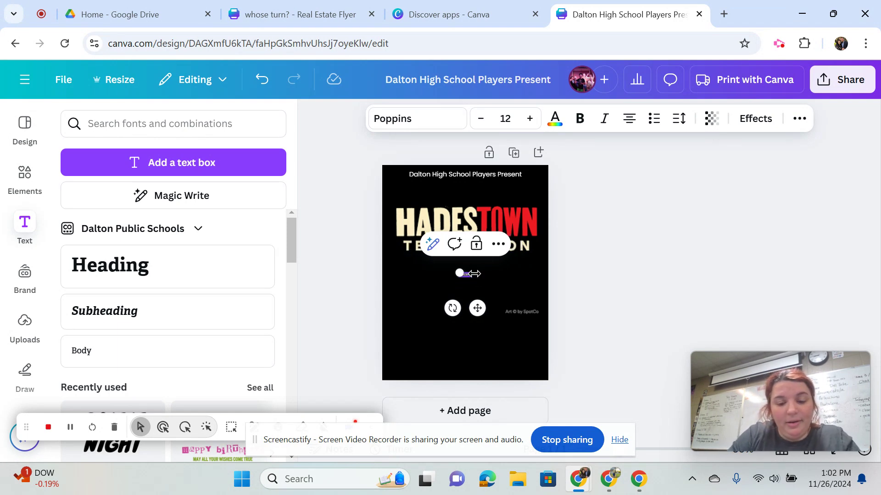
text(13)
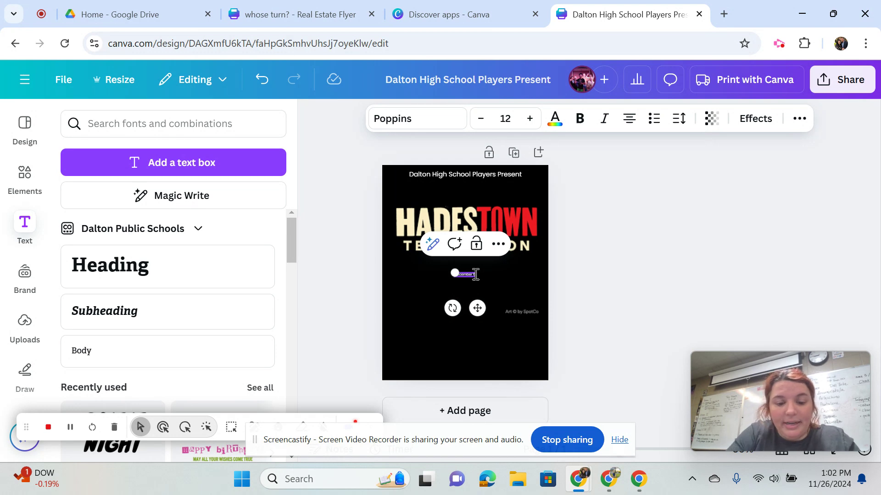
text(th)
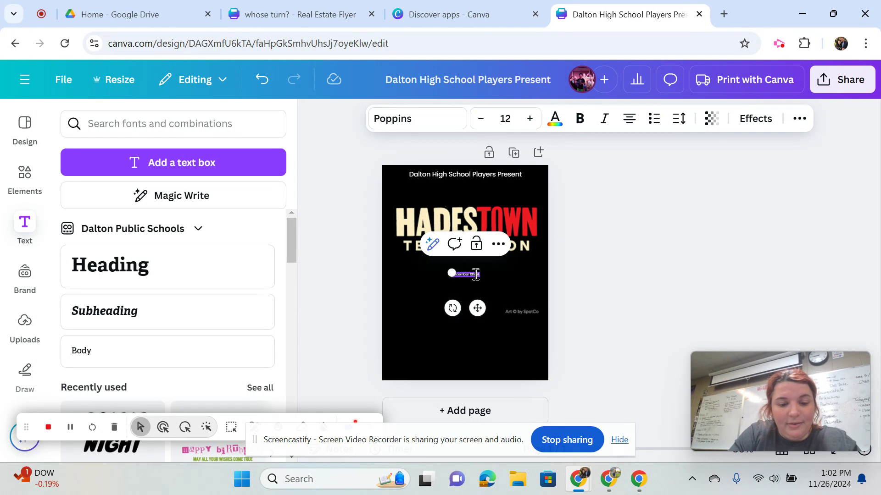
text( at 7:00pm)
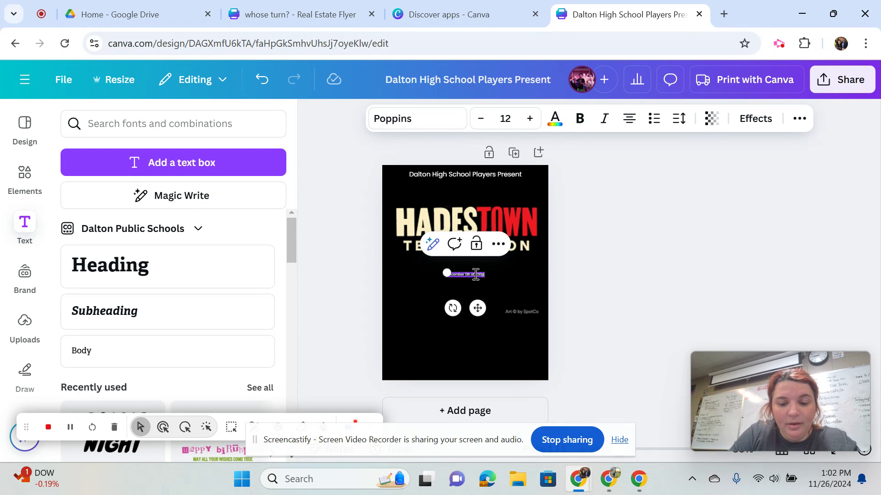
text( and)
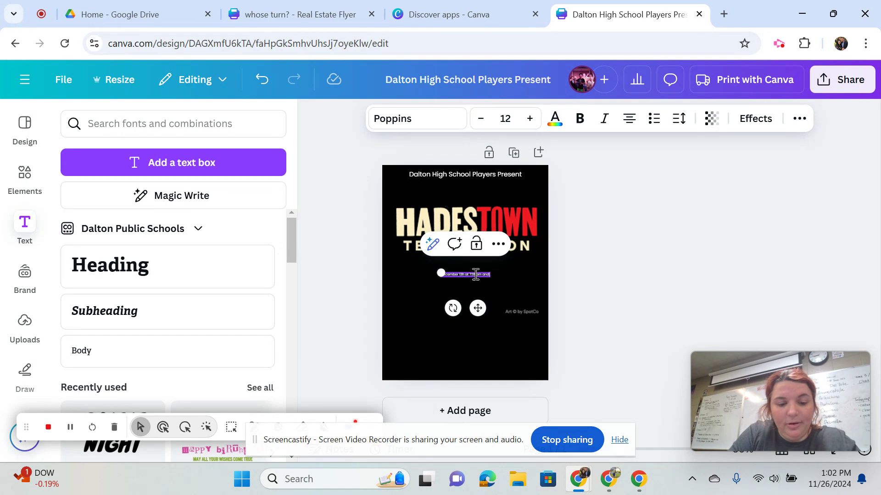
text( December)
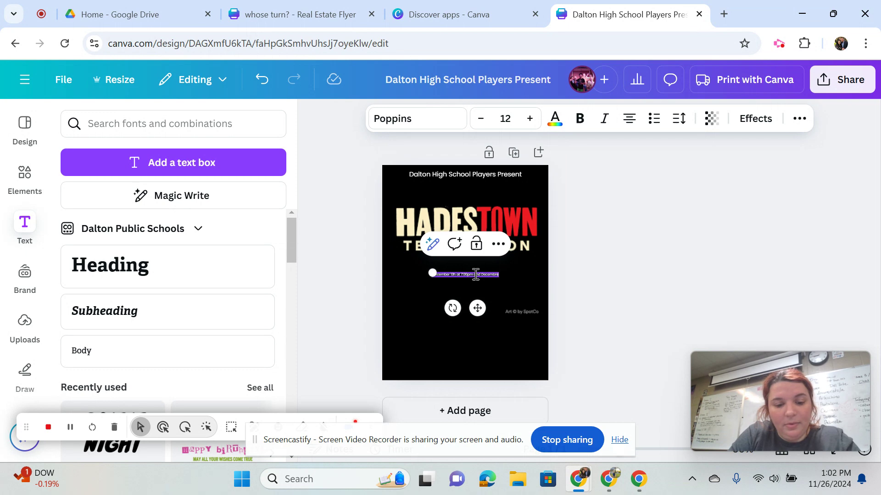
text( 14th at)
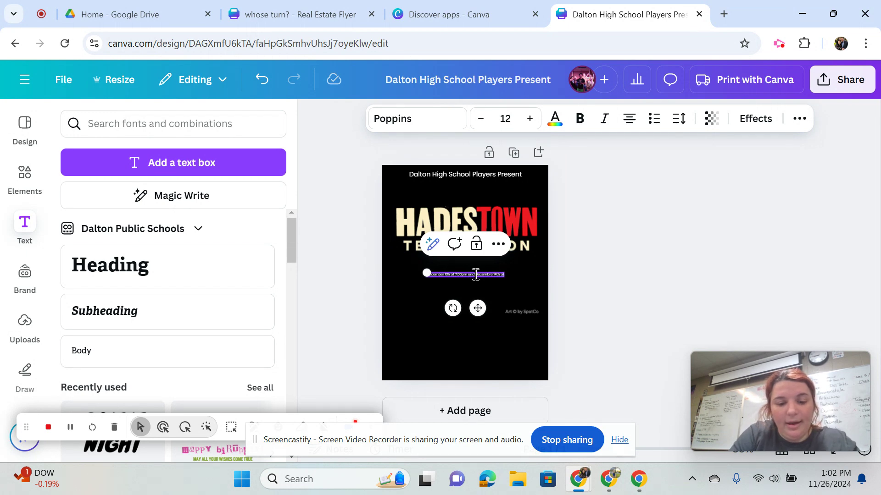
text( 2:00 and 7)
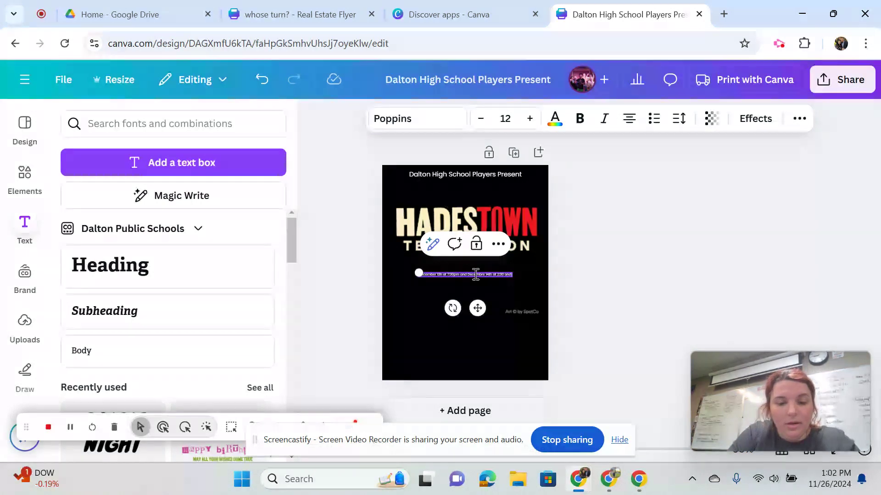
text(:00)
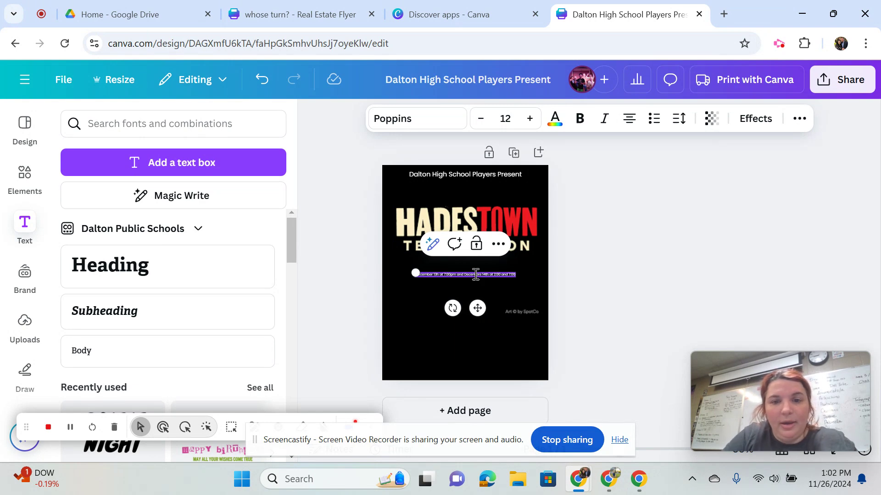
Set the font size of the date and time line to 18.
click(529, 120)
click(529, 120)
click(529, 120)
click(529, 120)
click(528, 120)
click(529, 120)
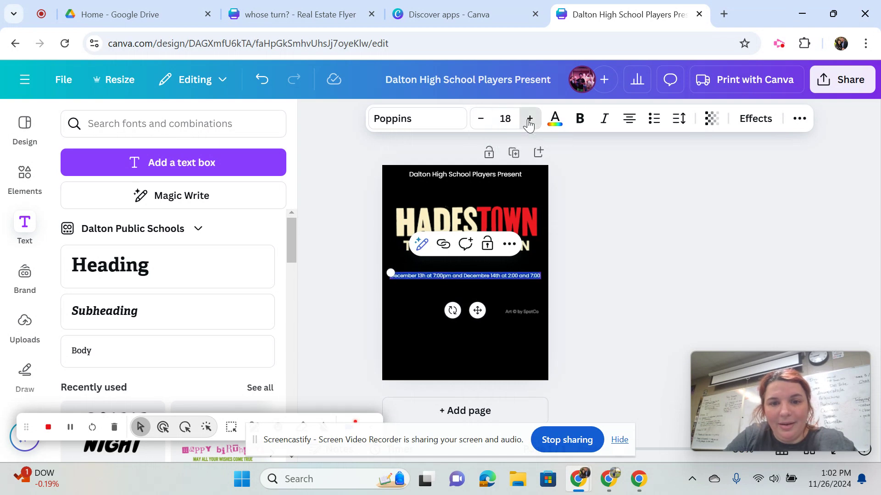
Set the date and time text to size 19 and correct "Decembre" to "December".
click(529, 121)
click(492, 275)
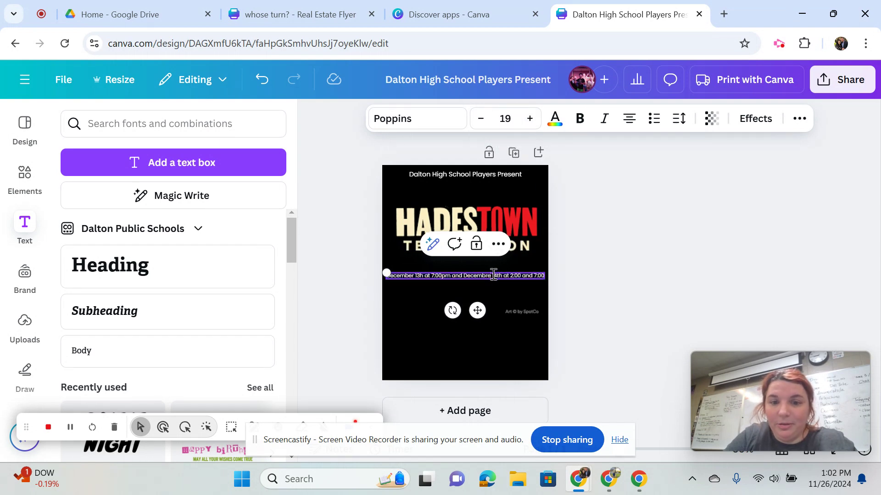
key(BackSpace)
key(BackSpace)
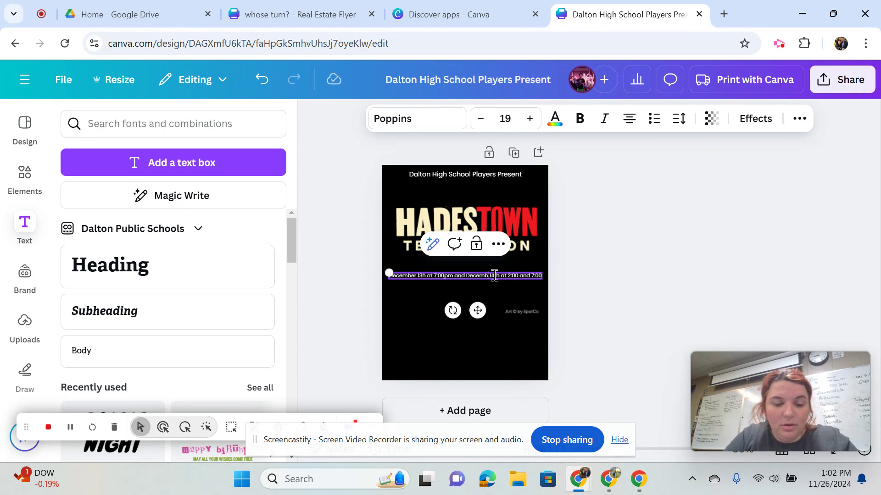
text(er)
Break the date and time text into two lines so that "December 14th" begins the second line.
key(Return)
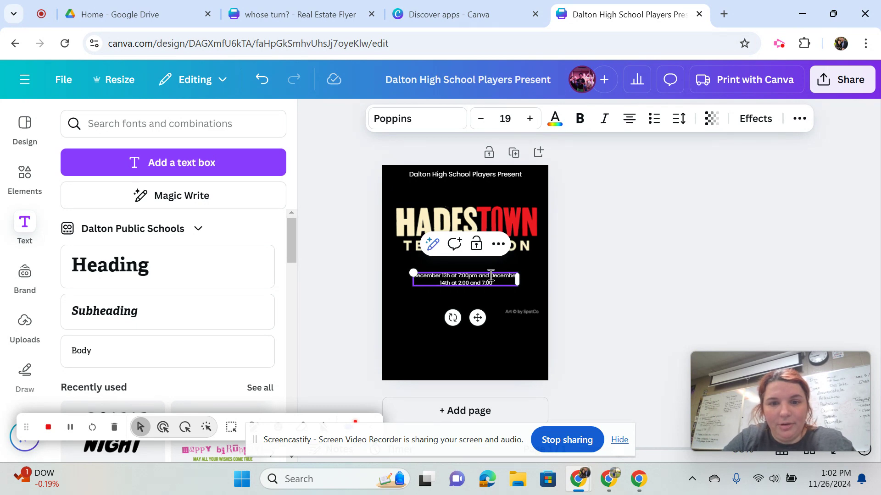
click(490, 276)
key(Return)
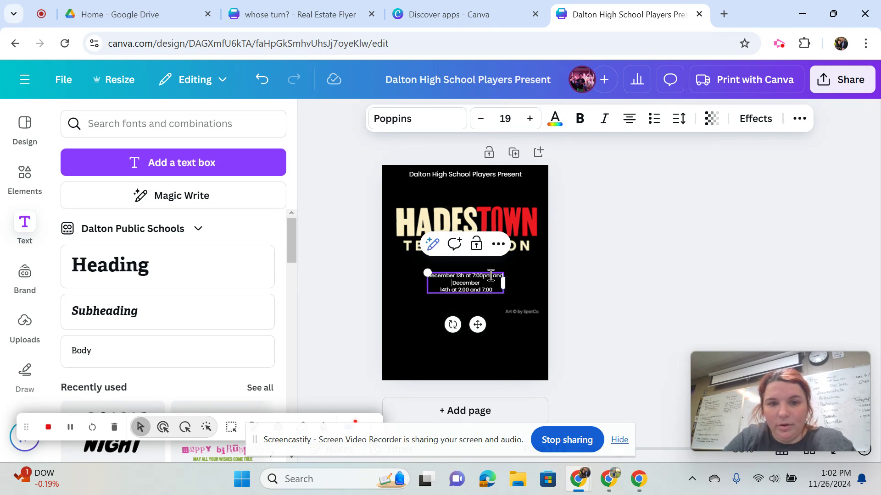
click(440, 288)
key(BackSpace)
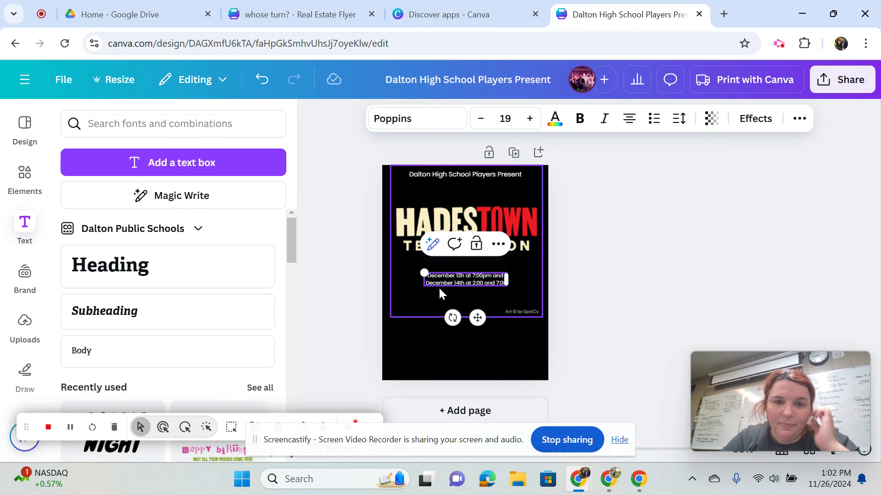
Add "pm" after both 2:00 and 7:00 in the December 14th line.
right_click(484, 285)
key(Escape)
text(pm)
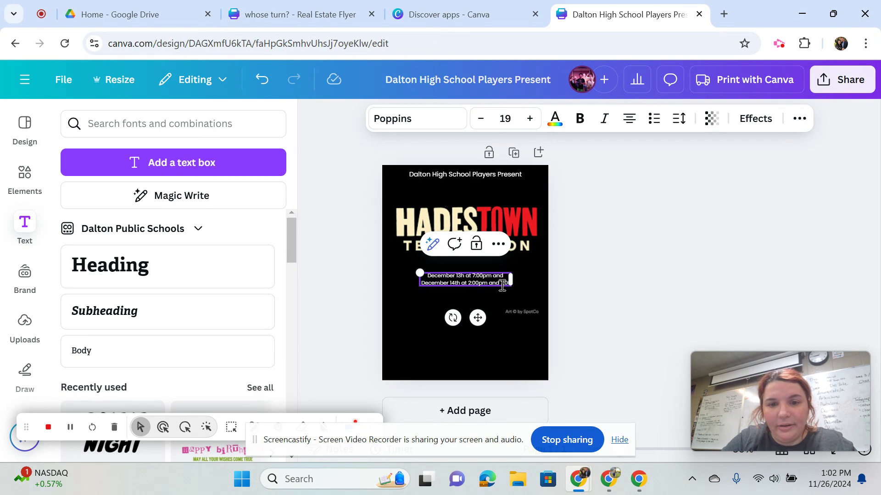
text(pm)
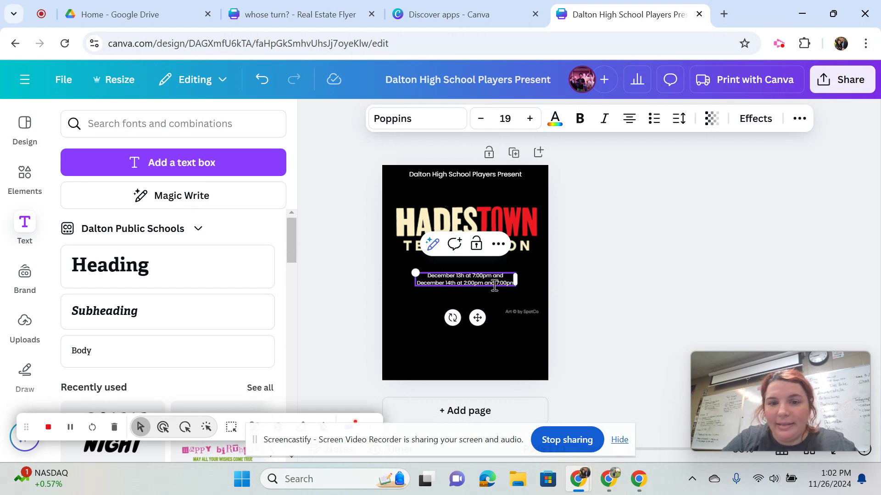
Color both lines of the date and time text with the cream from the Hadestown logo's photo colors.
key(shift+Home)
click(495, 285)
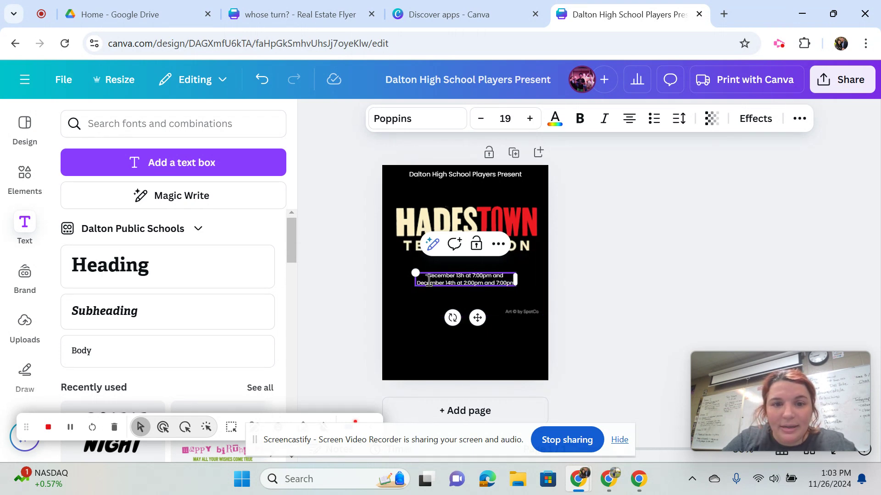
drag(427, 276, 515, 281)
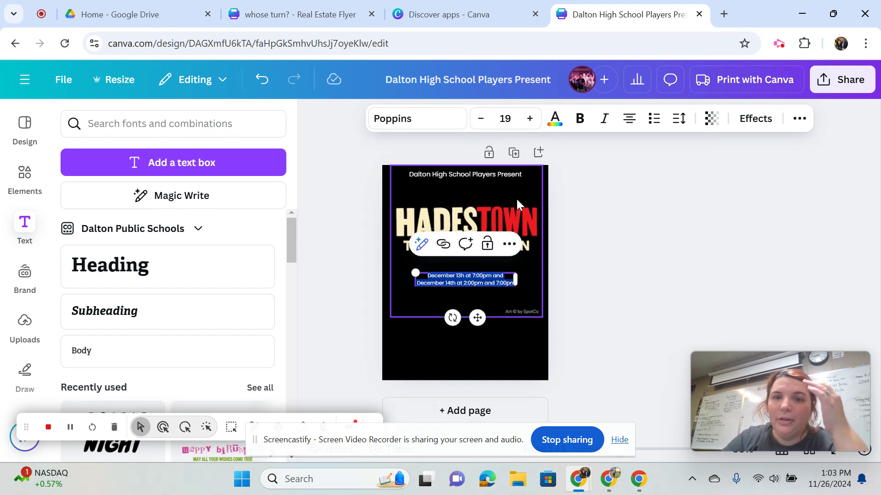
click(560, 123)
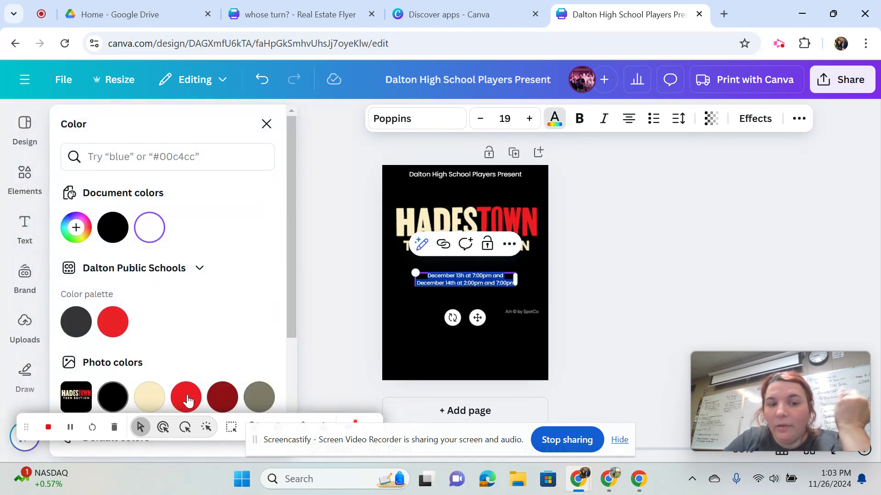
click(150, 398)
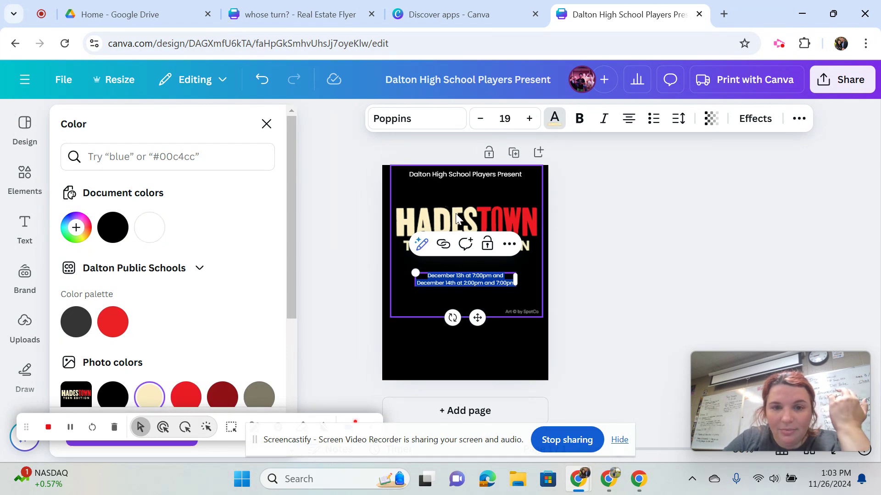
Color the "Dalton High School Players Present" line with the bright red from the logo's photo colors.
click(472, 175)
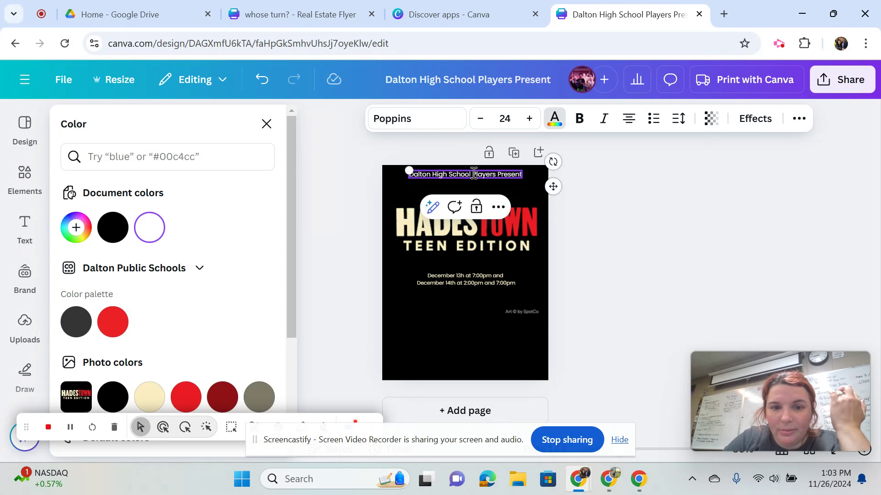
click(474, 174)
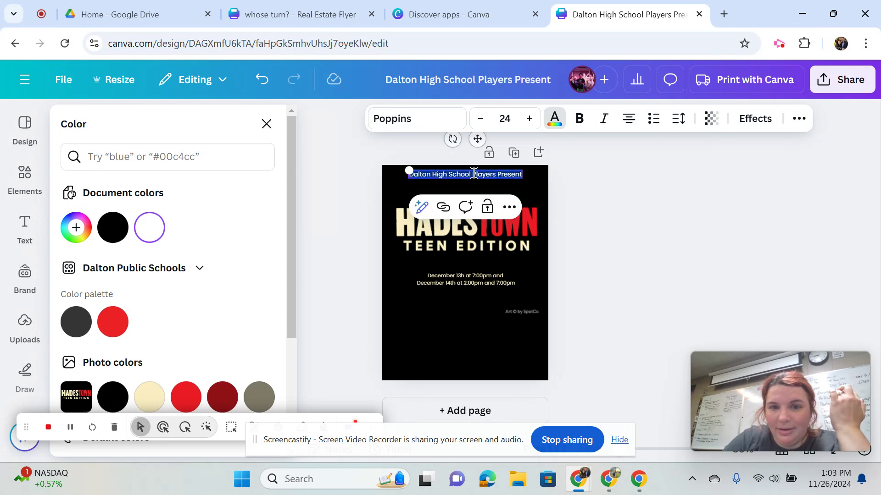
click(189, 400)
click(461, 342)
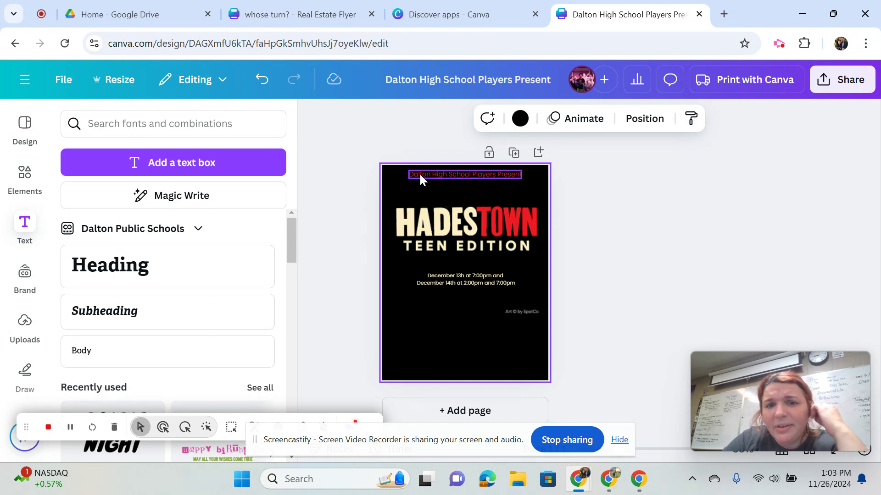
Try the Lift, Shadow and Outline text effects in turn on the "Dalton High School Players Present" line.
double_click(507, 174)
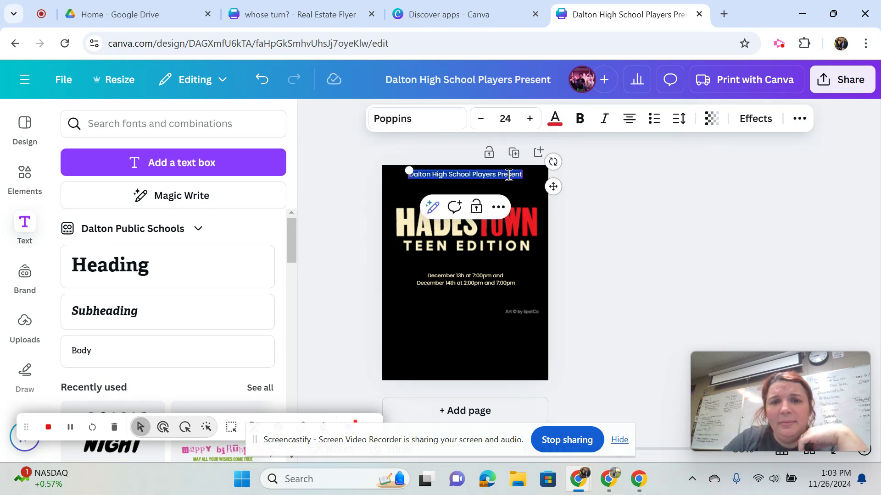
click(758, 120)
click(259, 212)
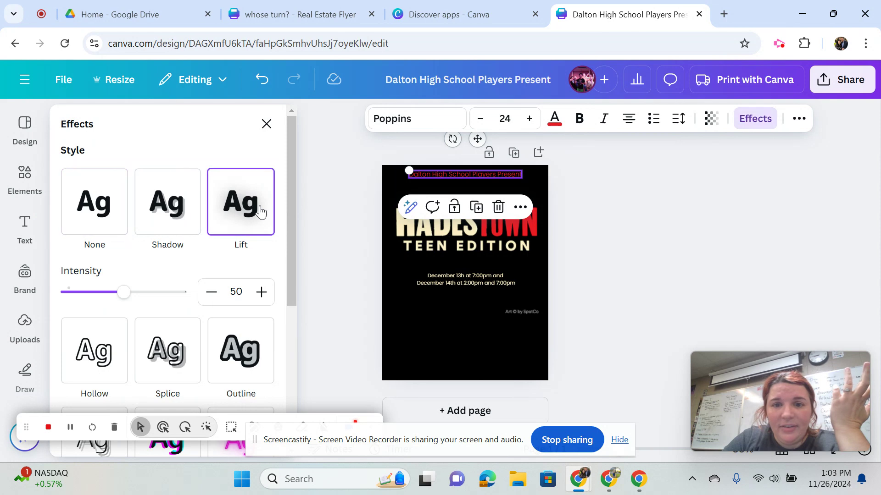
click(174, 214)
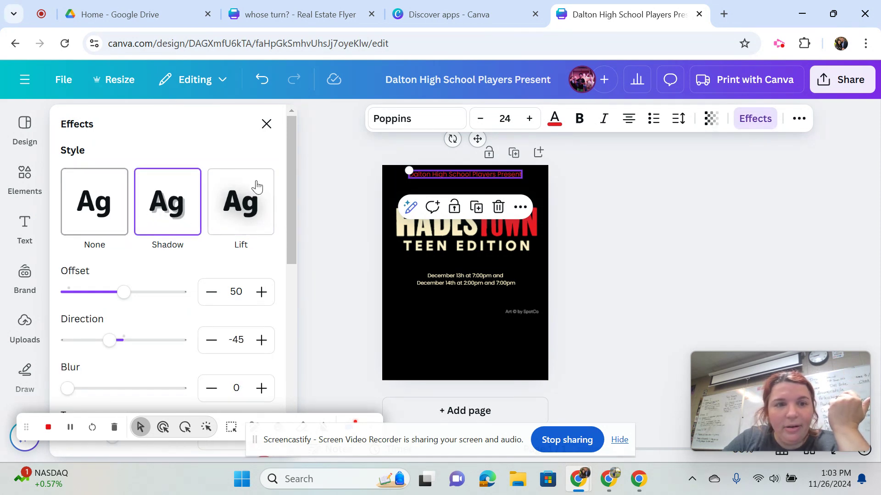
drag(293, 167, 285, 285)
click(248, 268)
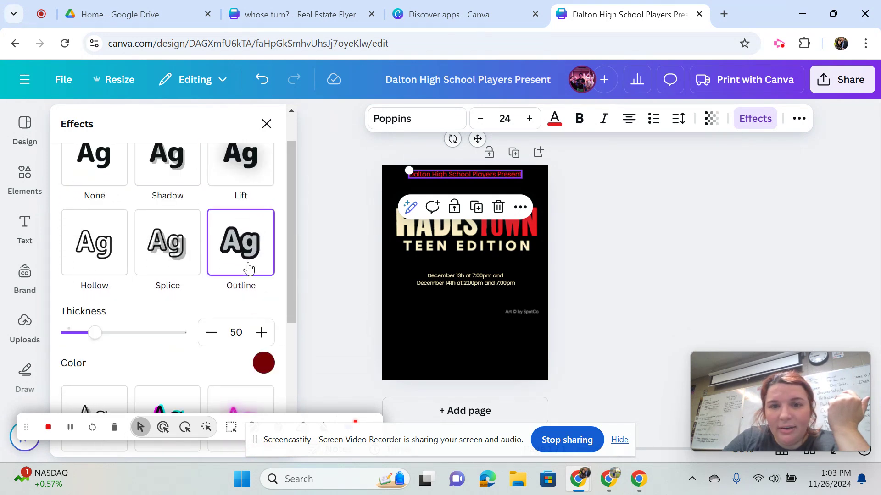
Try red and then cream from the document colors as the outline color of the presenter line.
click(263, 362)
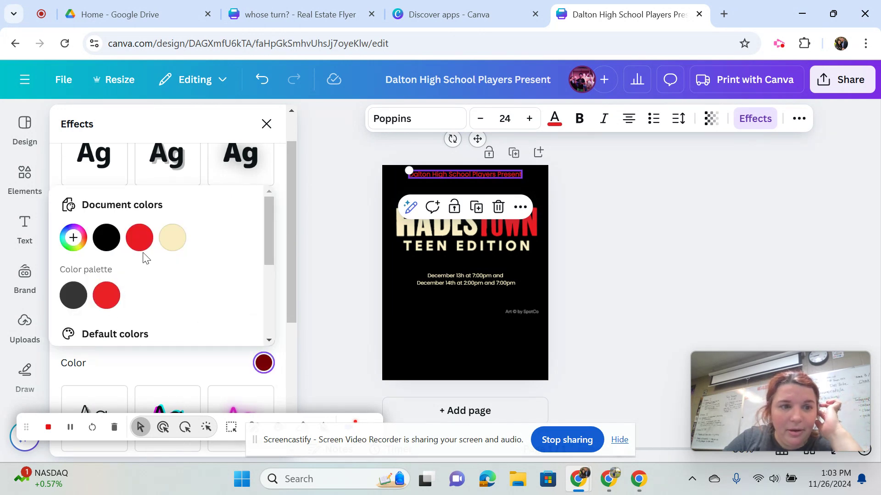
click(140, 239)
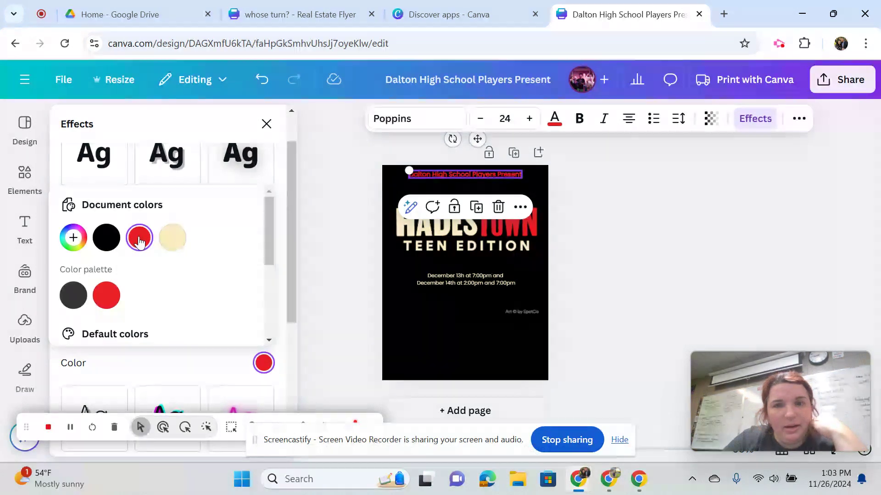
click(170, 241)
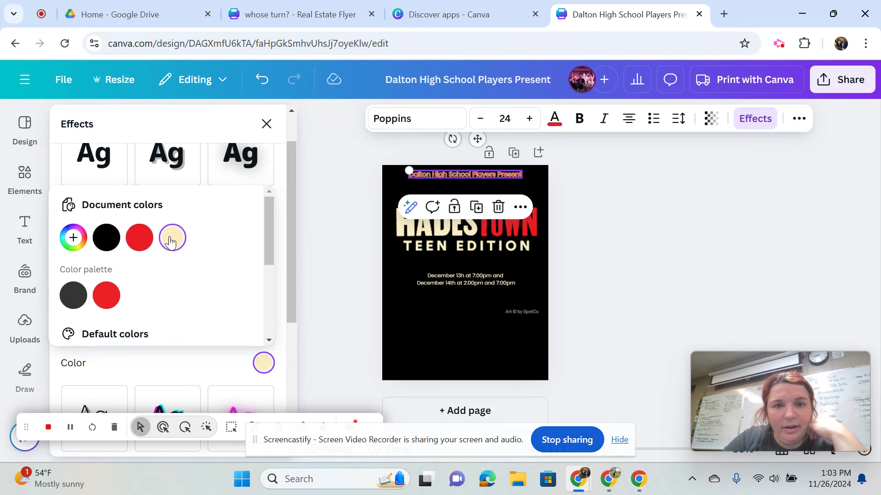
drag(267, 222, 265, 204)
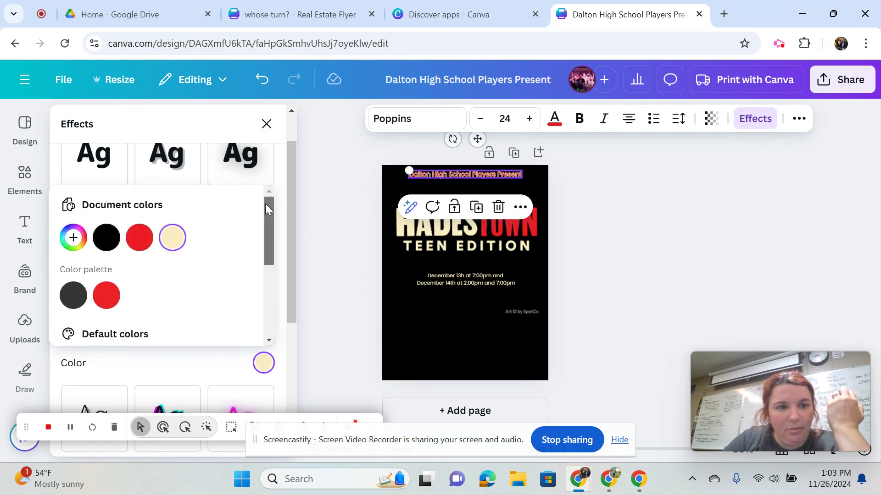
click(267, 123)
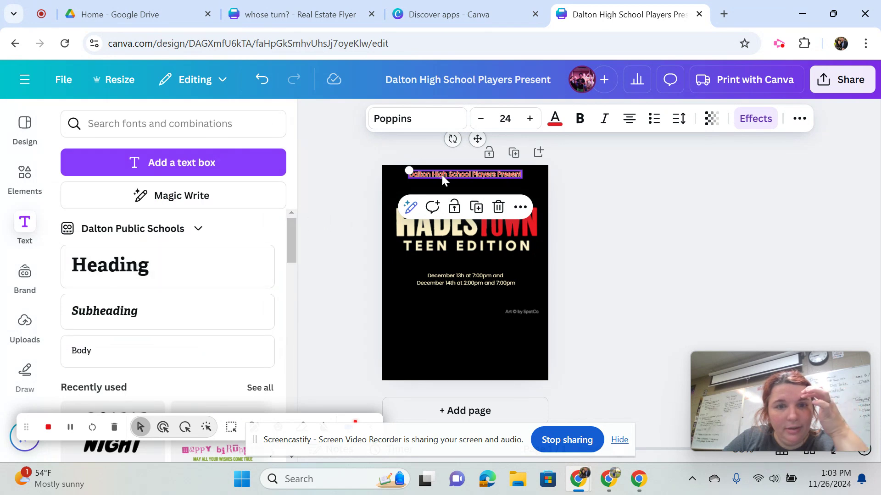
Reduce the presenter line's outline thickness to 1.
click(755, 118)
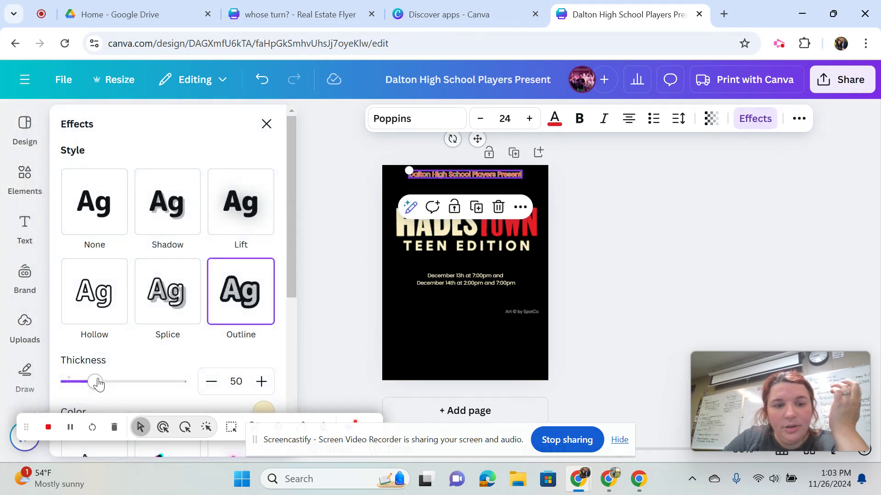
drag(98, 384, 67, 382)
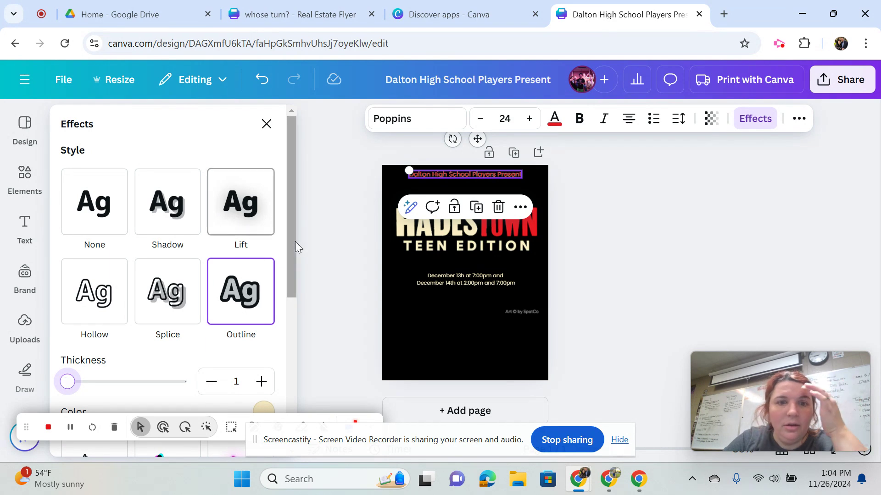
click(436, 343)
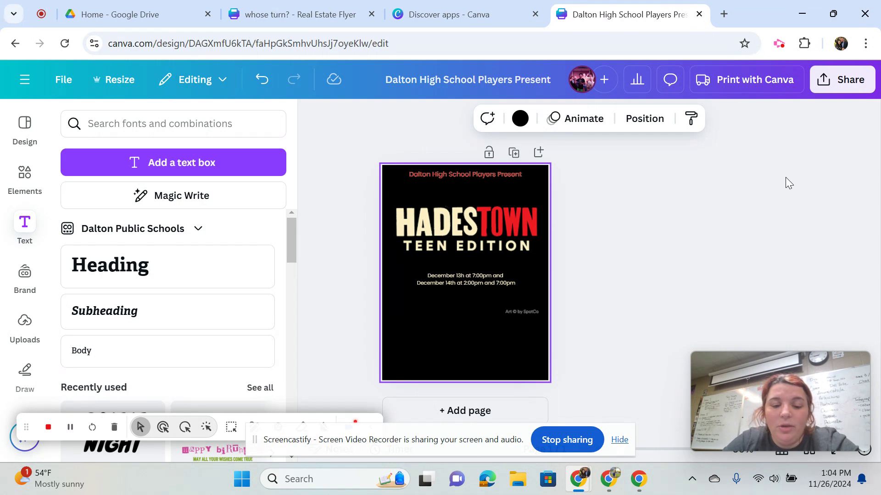
Open the design's sharing options and look at the download and export choices.
click(833, 83)
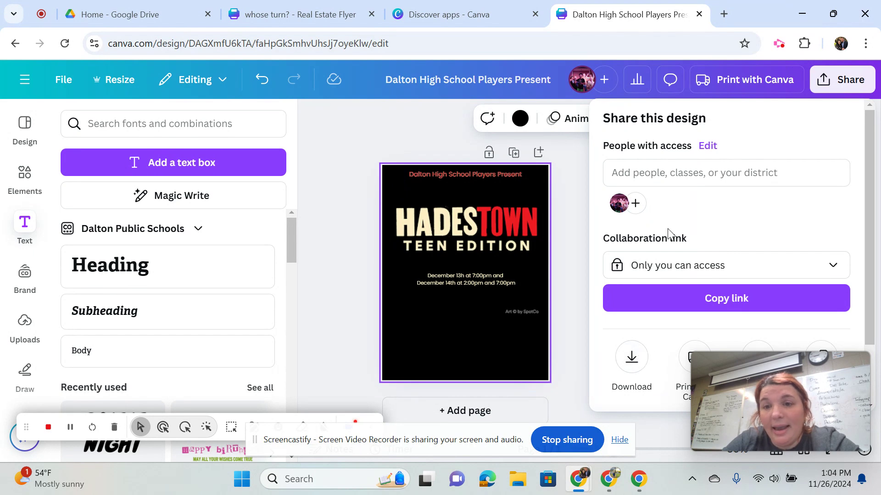
drag(873, 152, 873, 221)
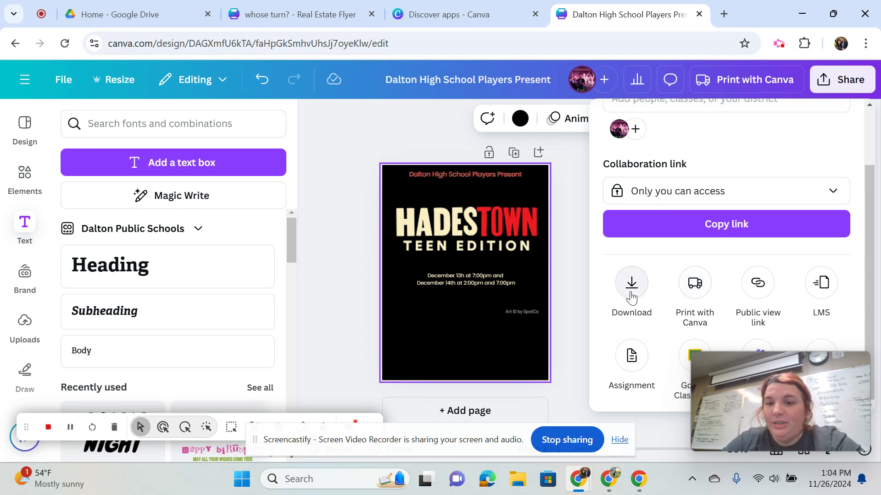
Replace the Outline effect on the "Dalton High School Players Present" line with Shadow, and deselect the text.
click(448, 170)
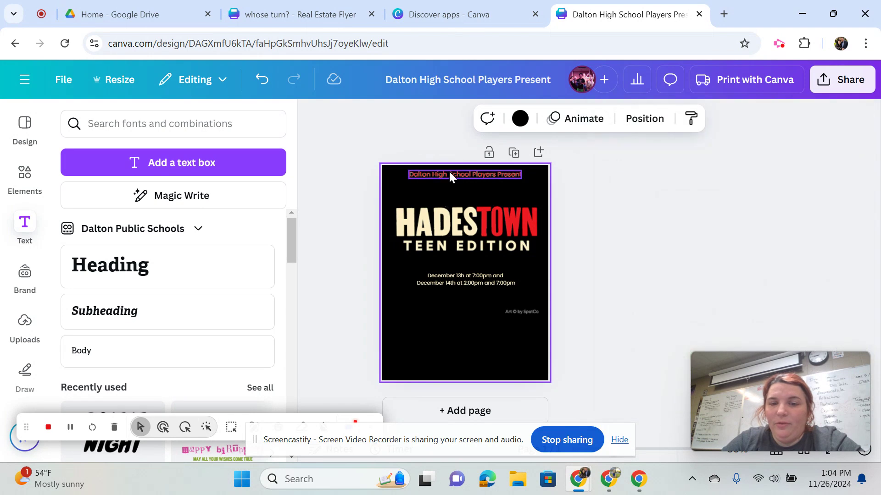
double_click(450, 171)
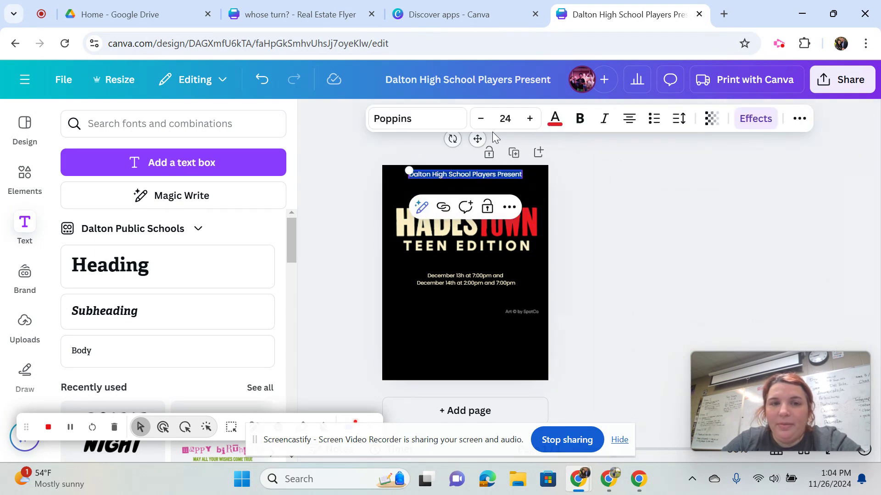
click(755, 119)
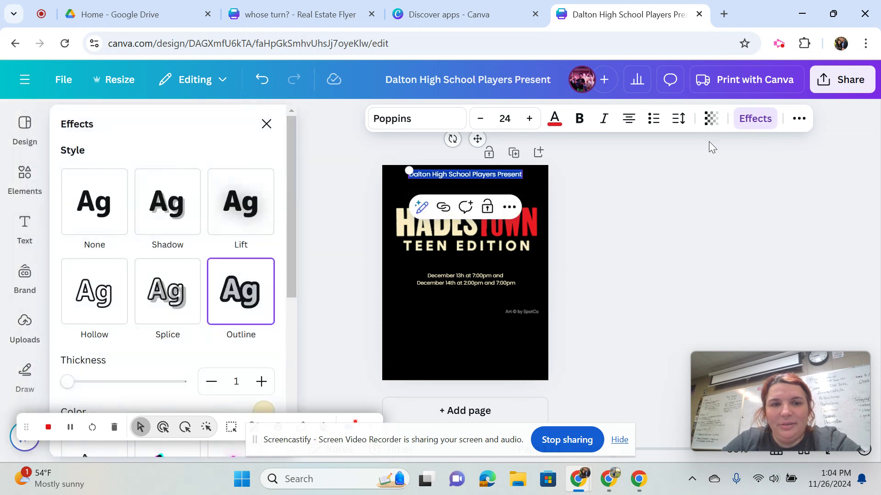
drag(290, 226, 289, 301)
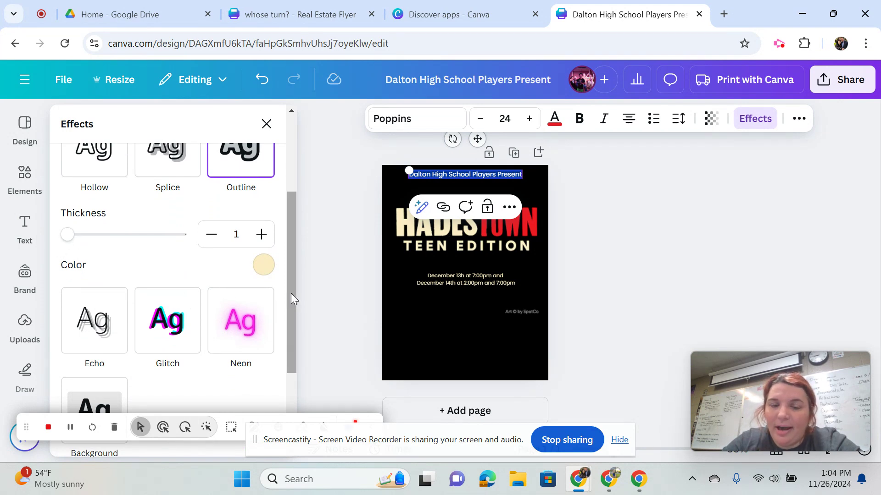
drag(290, 294, 303, 194)
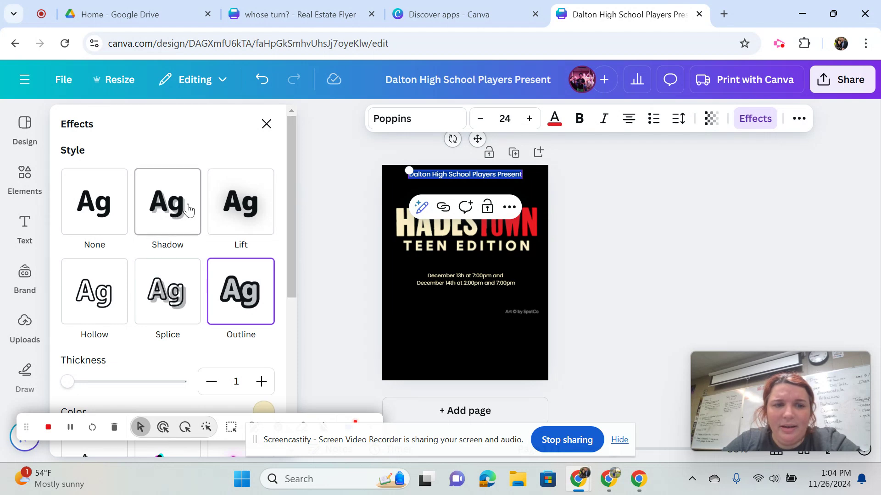
click(161, 220)
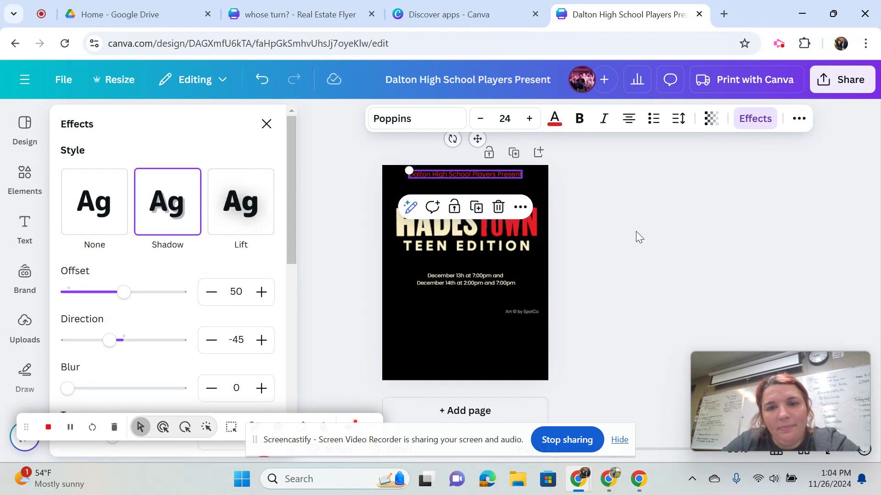
key(Escape)
key(Escape)
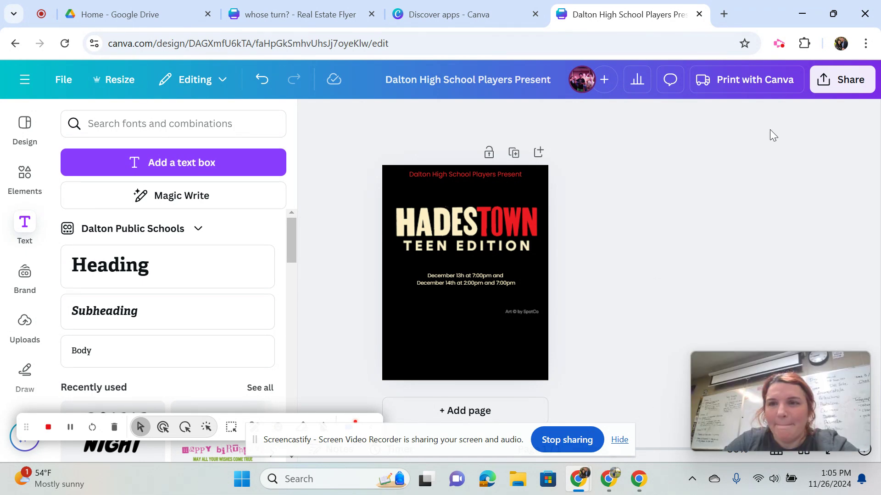
click(782, 46)
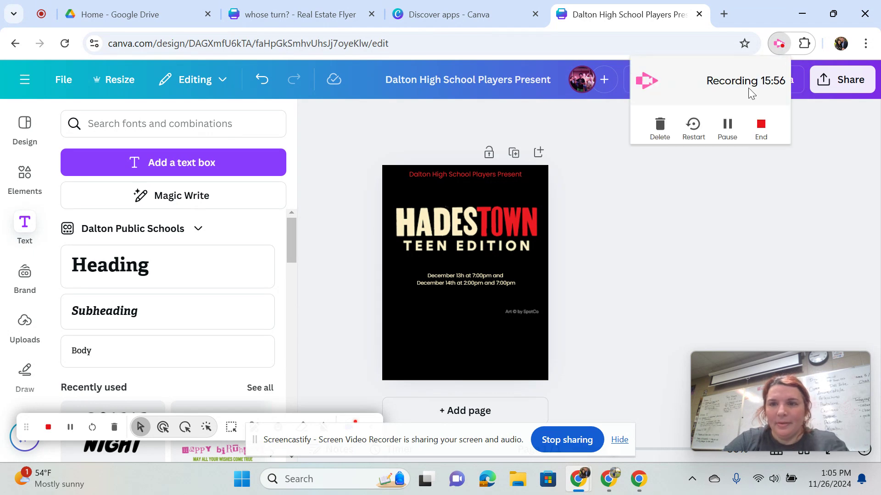